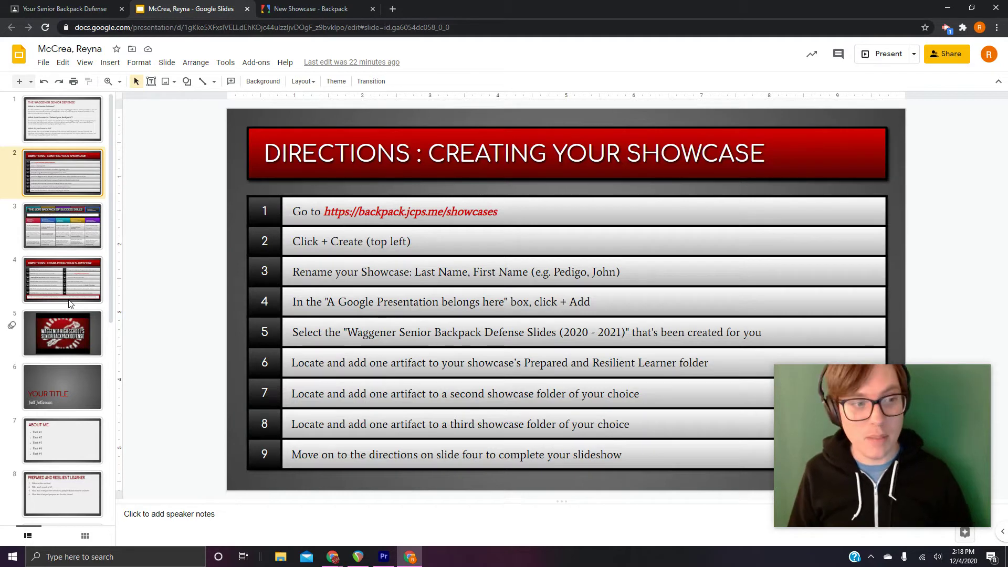
Show slide 4, 'Directions: Completing Your Slideshow', with its 14 finishing steps
left_click(70, 299)
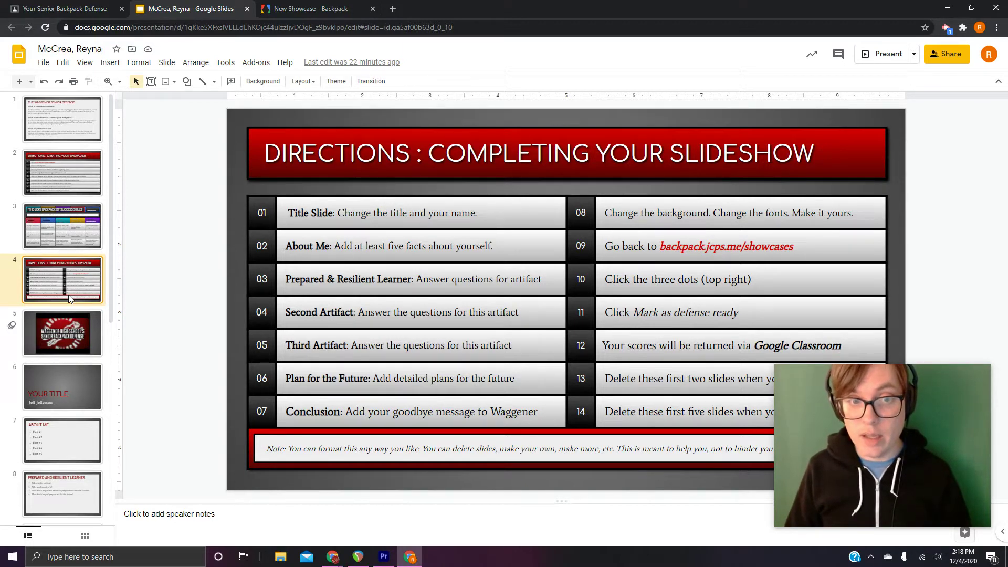
On slide 6, replace the YOUR TITLE text with 'I WILL DEFEND'
left_click(67, 394)
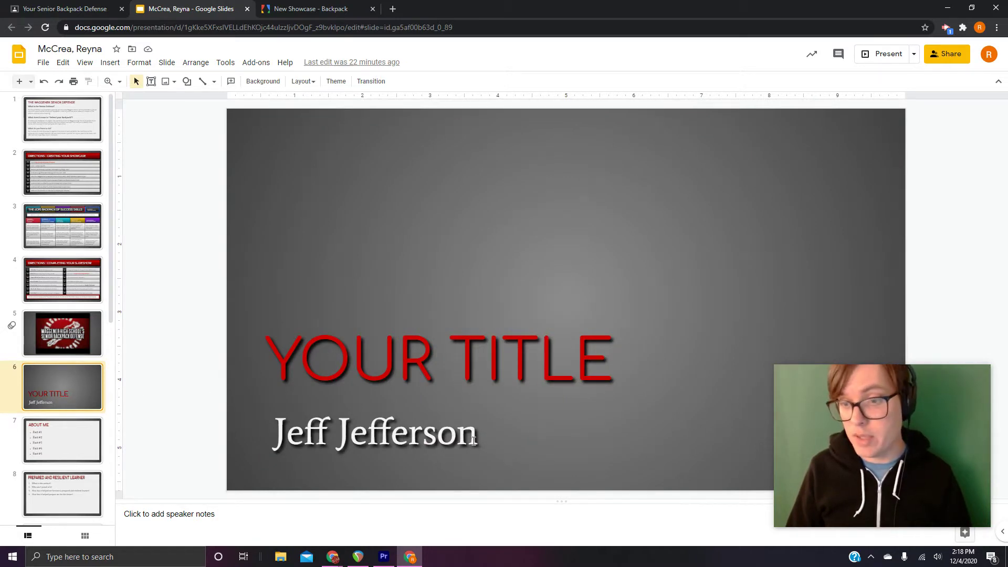
left_click(602, 357)
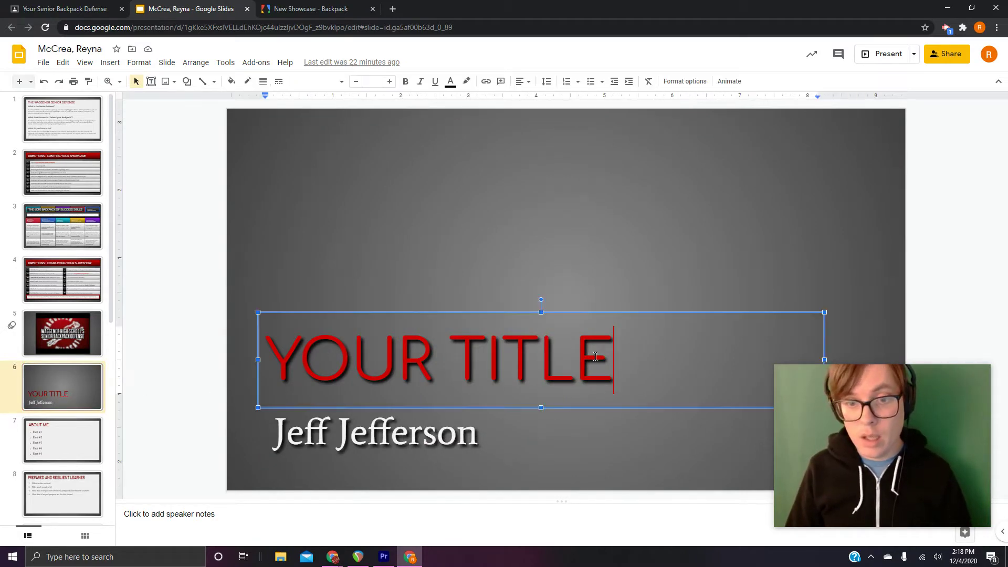
left_click_drag(603, 358, 283, 367)
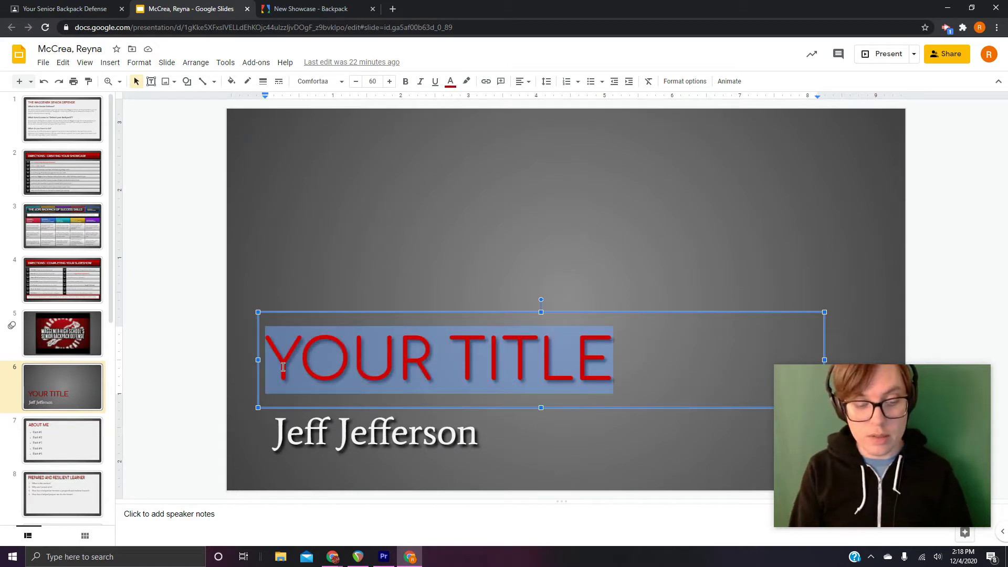
type("I")
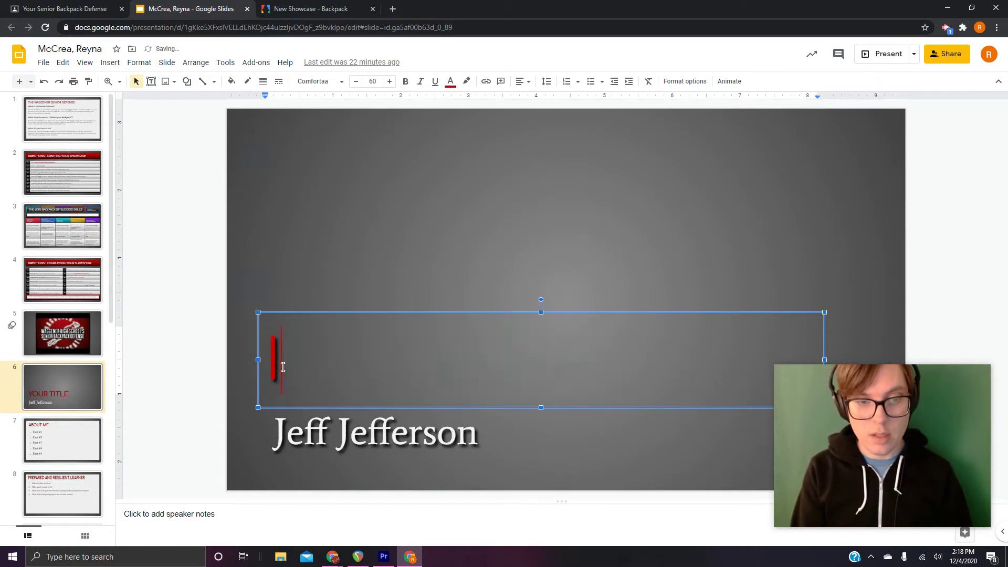
type(" WILL DEFEND")
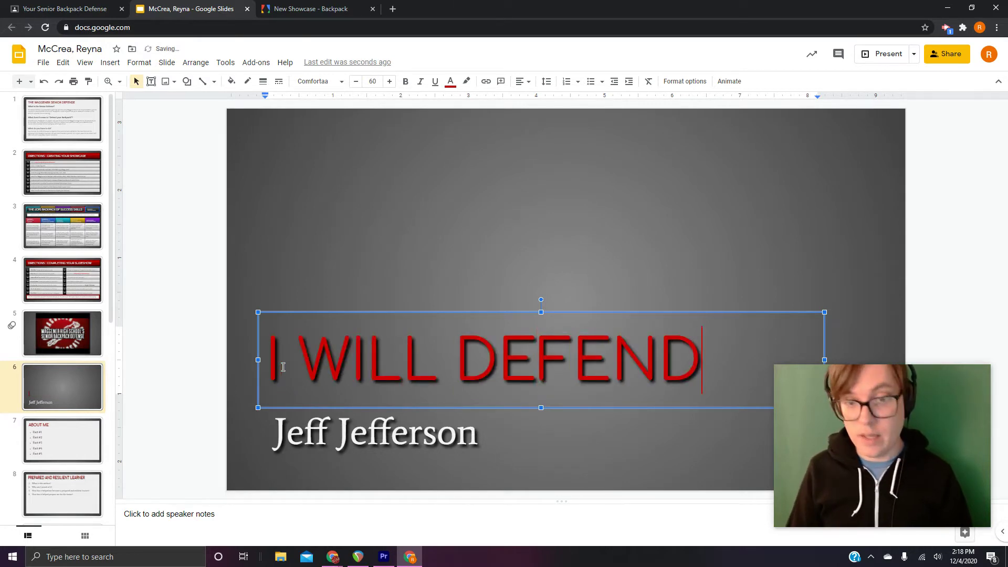
Replace the placeholder name under the title with the student's full name
left_click(479, 438)
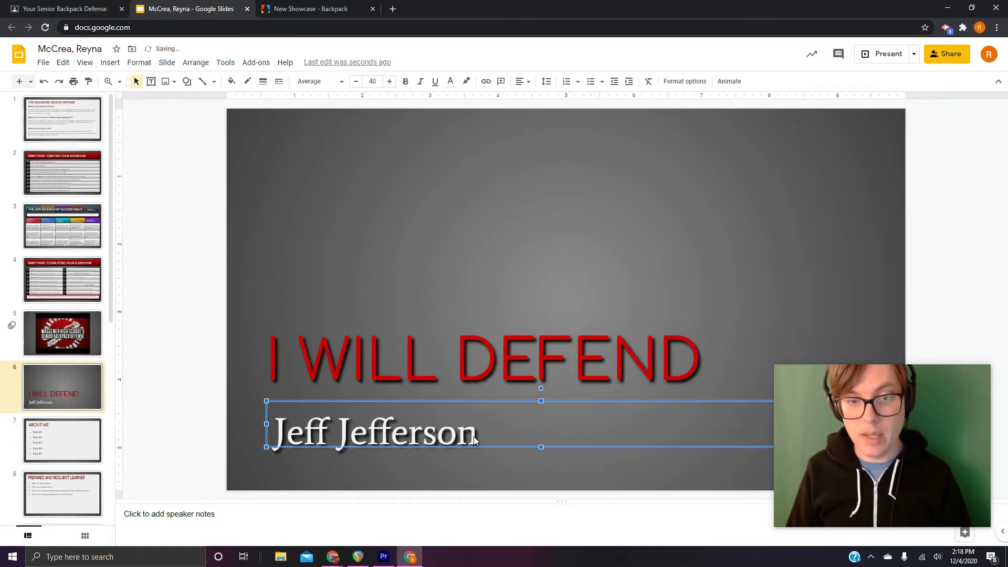
left_click(476, 440)
left_click_drag(476, 441, 261, 455)
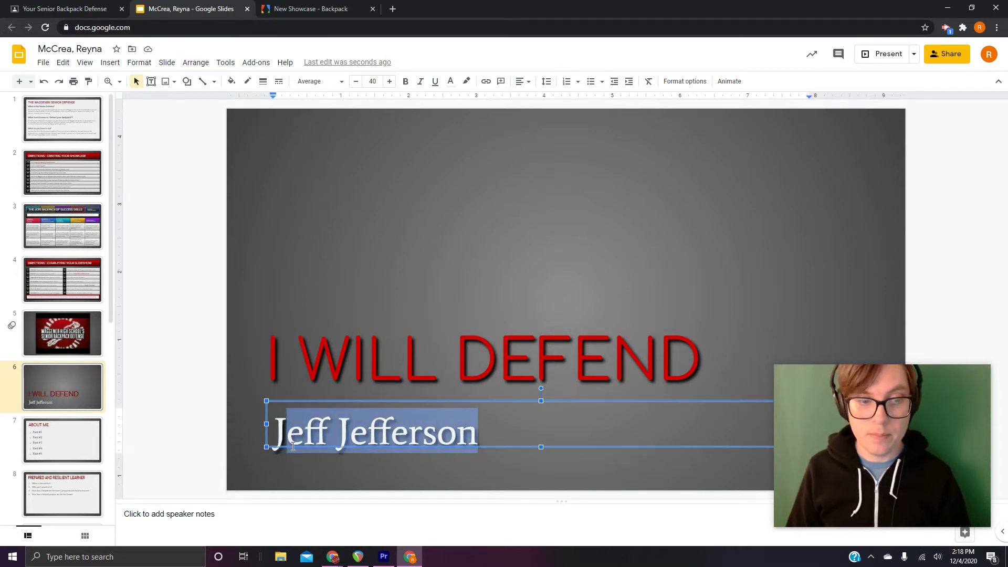
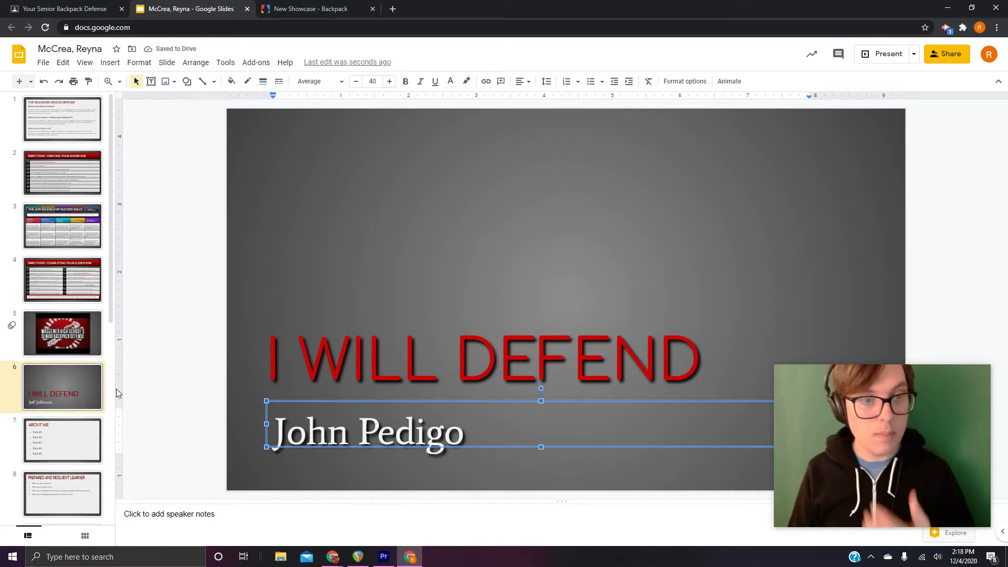
left_click(120, 386)
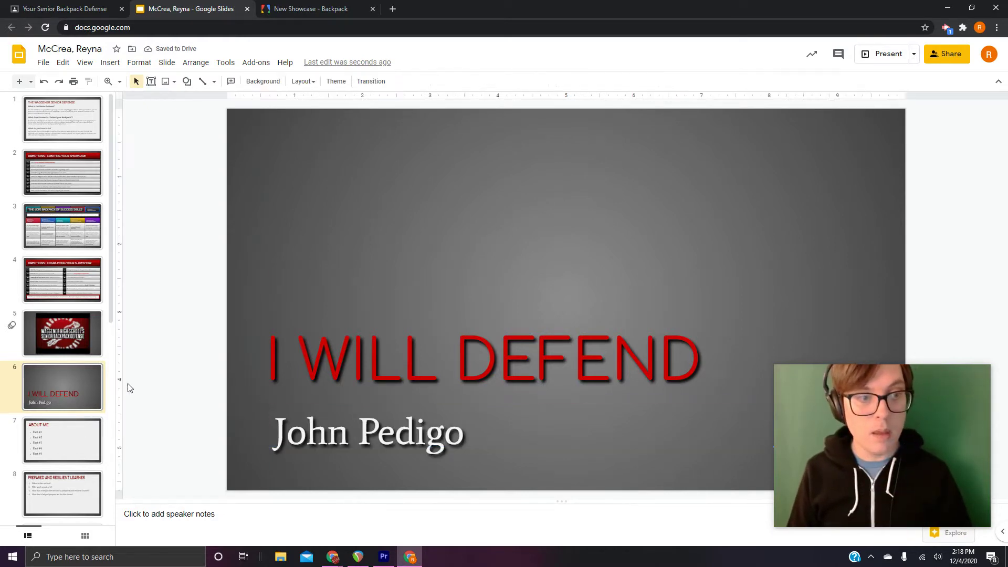
Look over the About Me slide, then return to the Completing Your Slideshow directions
left_click(80, 284)
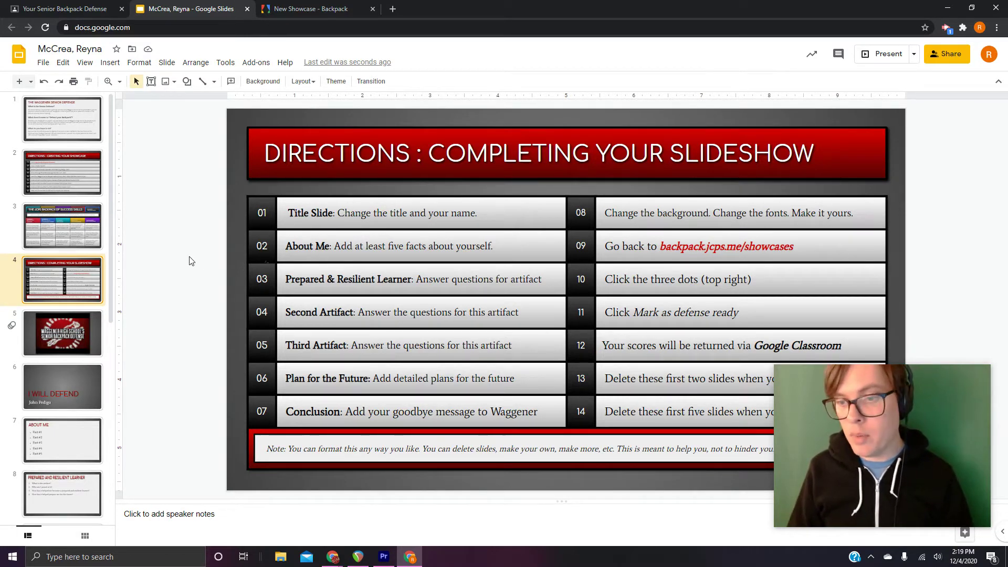
scroll(105, 284, "down", 2)
left_click(57, 377)
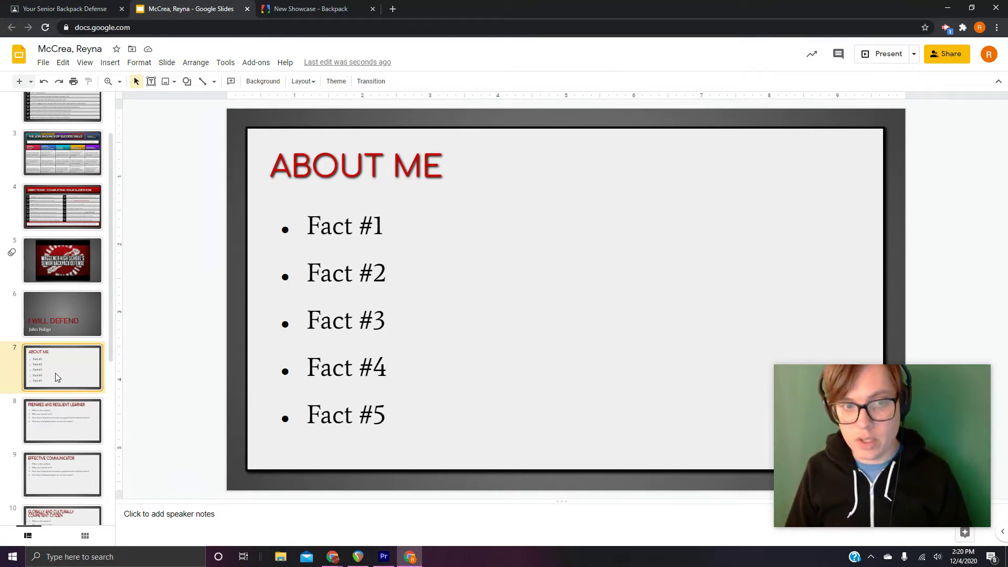
left_click(78, 212)
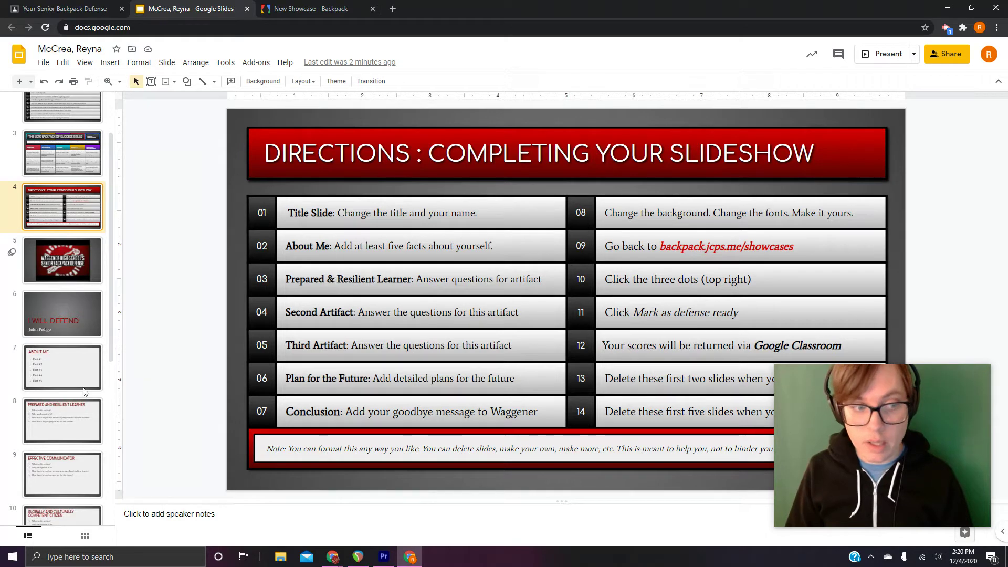
left_click_drag(111, 338, 112, 372)
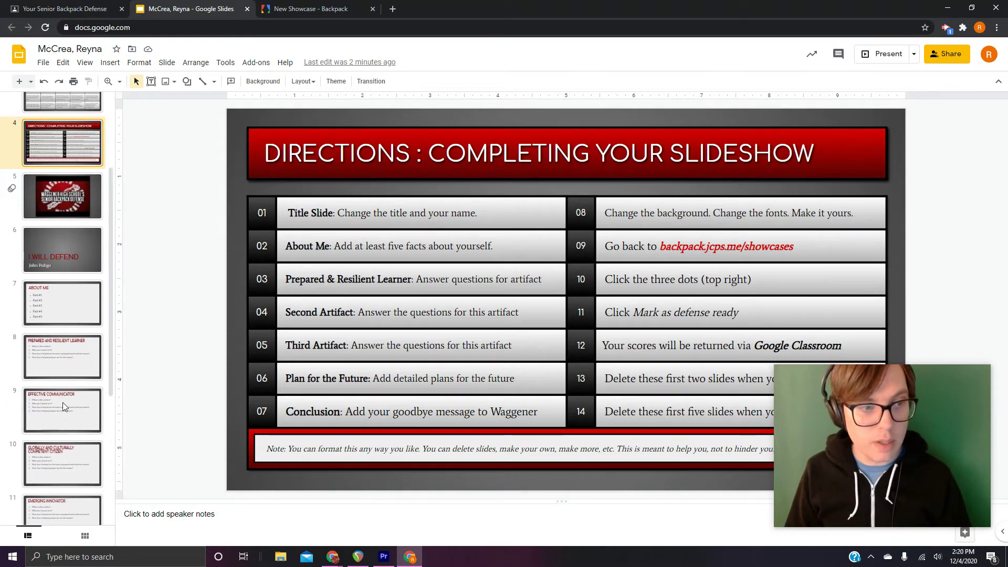
left_click(55, 360)
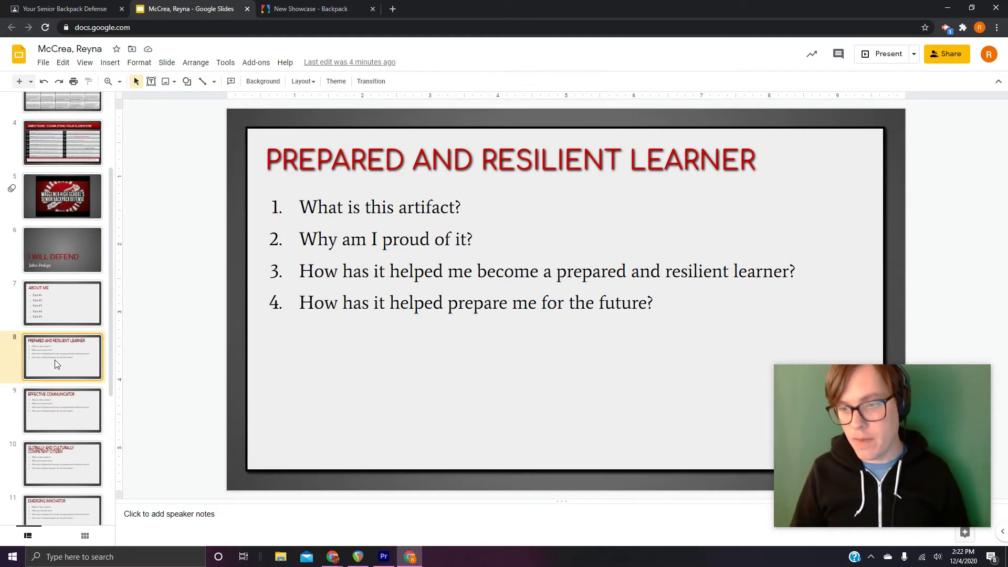
left_click(98, 134)
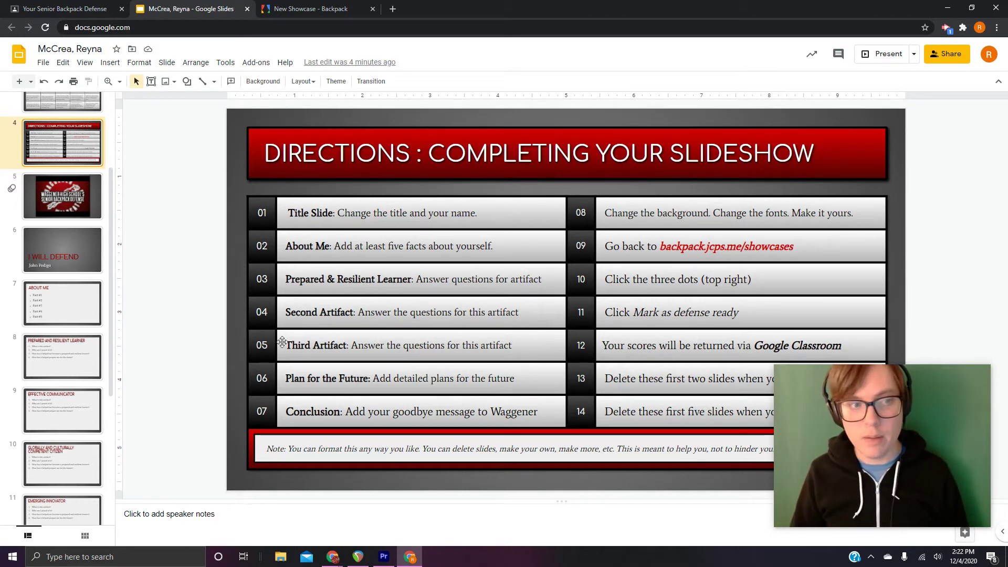
On the Effective Communicator slide, change question 3's 'prepared and resilient' to 'effective communicator'
left_click(75, 414)
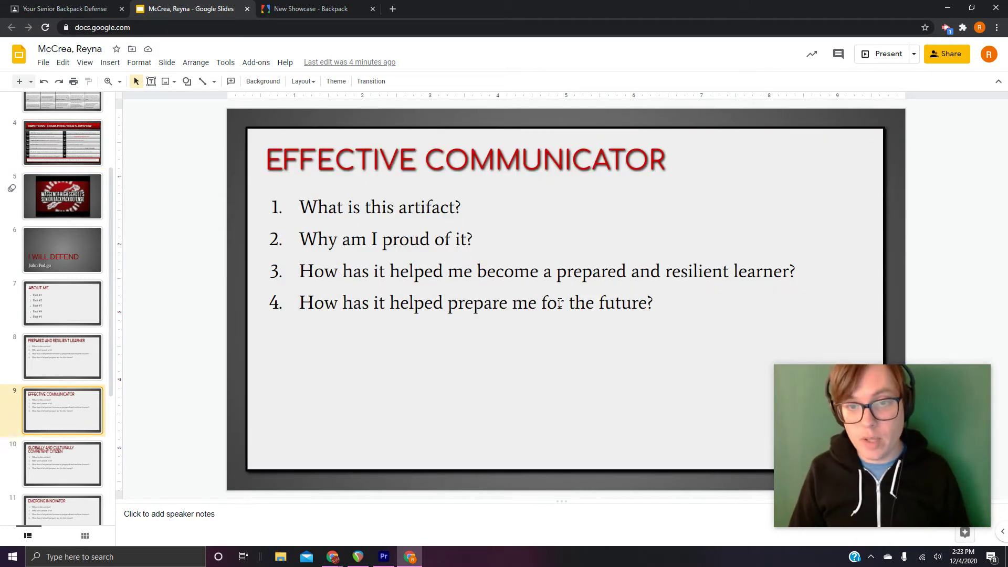
left_click(632, 271)
left_click_drag(729, 271, 558, 273)
type("eff")
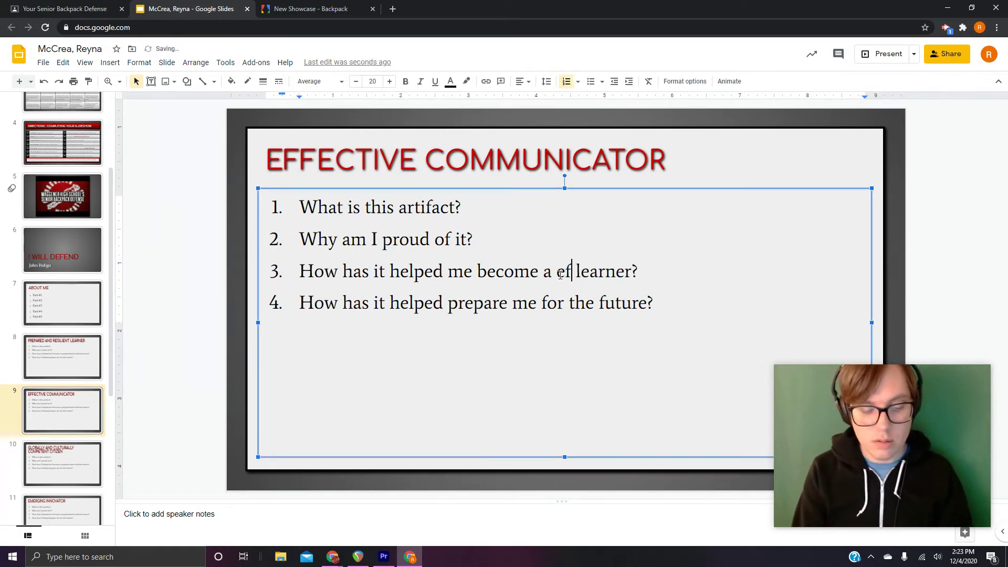
type("ective communi")
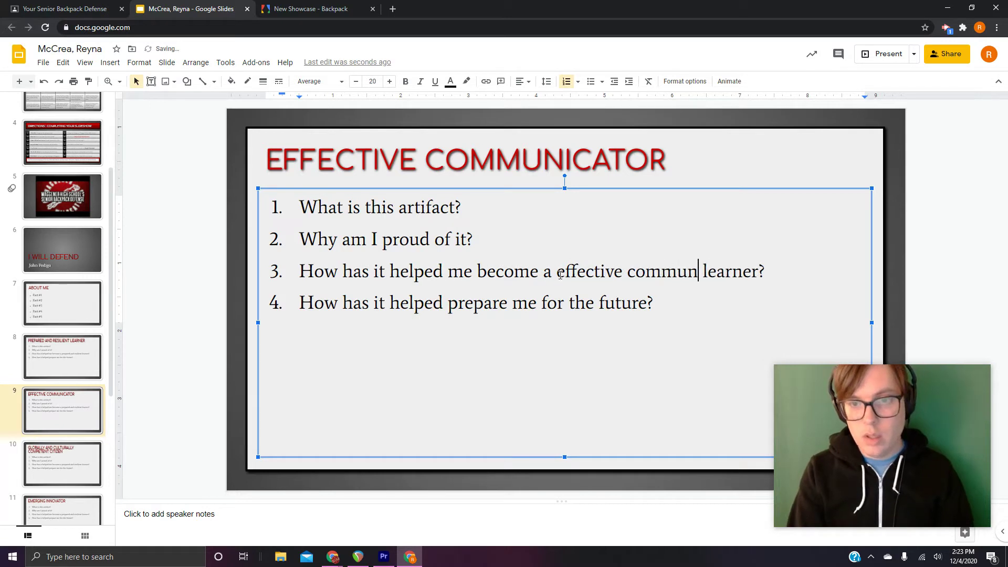
type("cator")
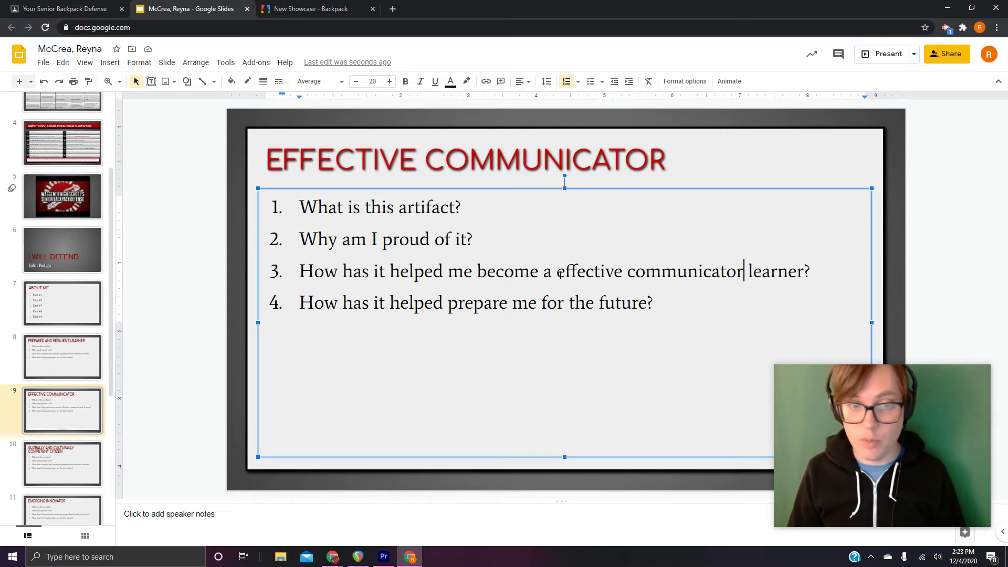
On slide 10, reword question 3 to 'globally and culturally competent citizen', fixing the spelling
left_click(52, 473)
left_click(698, 302)
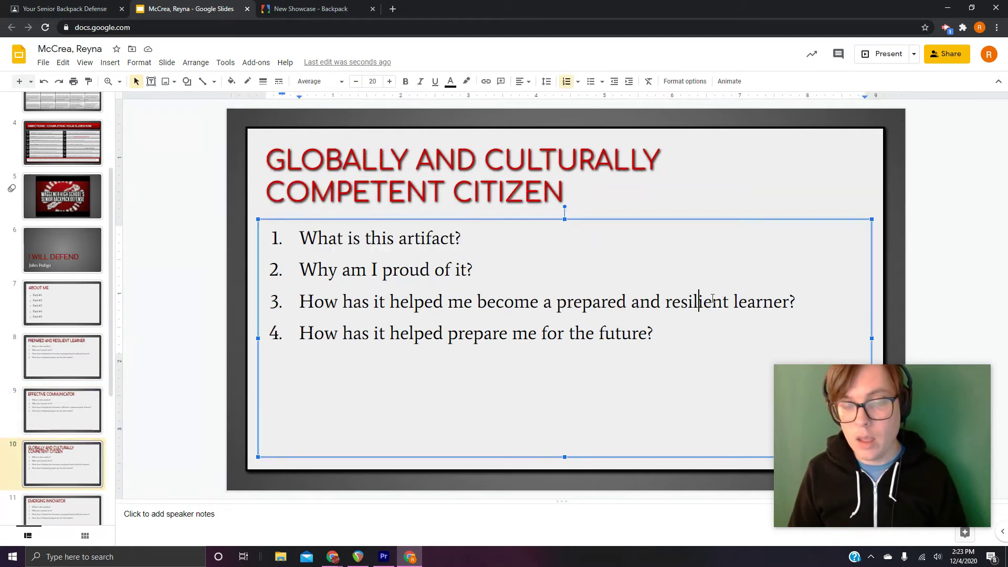
left_click(789, 302)
left_click_drag(771, 304, 558, 307)
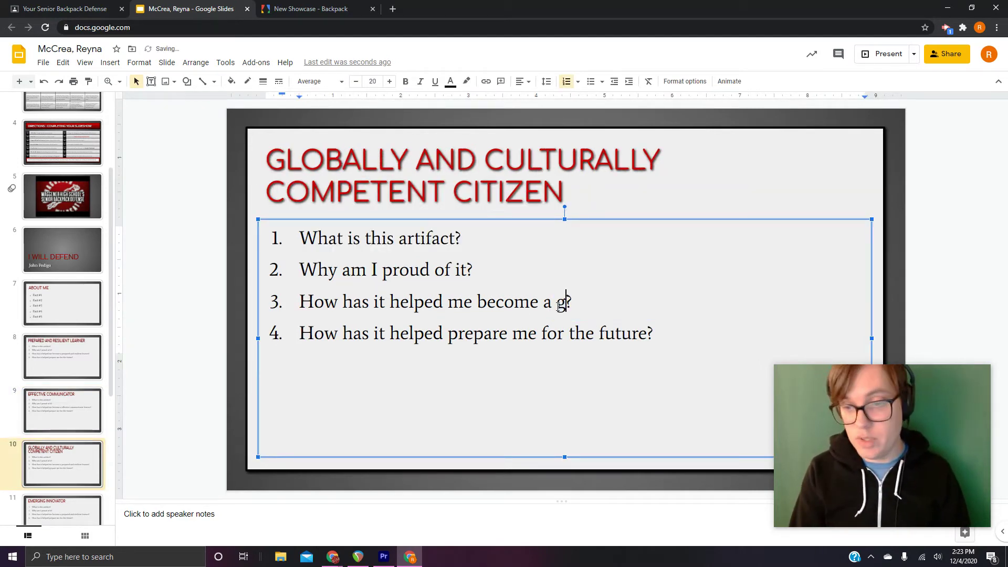
type("loabally ")
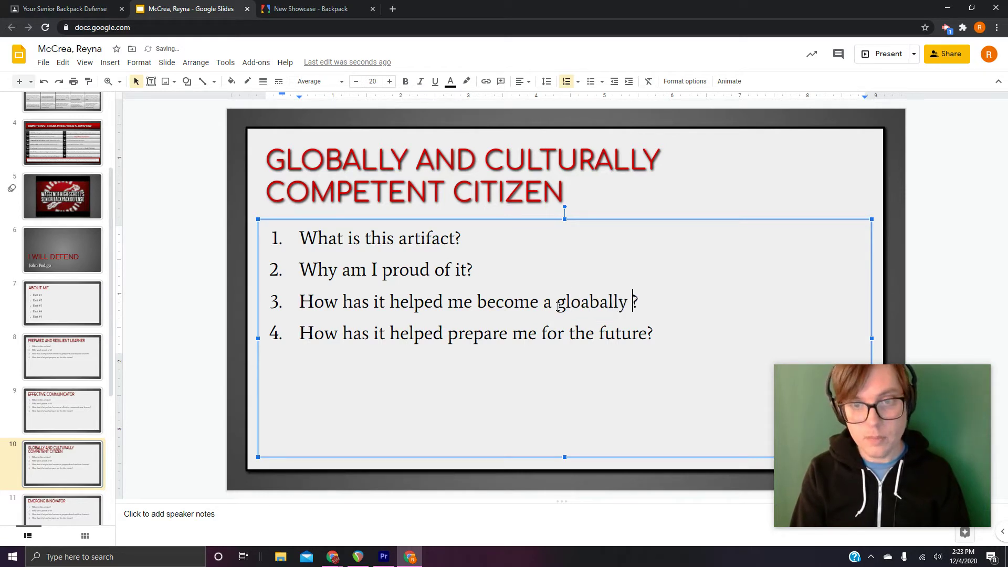
type("and culturall")
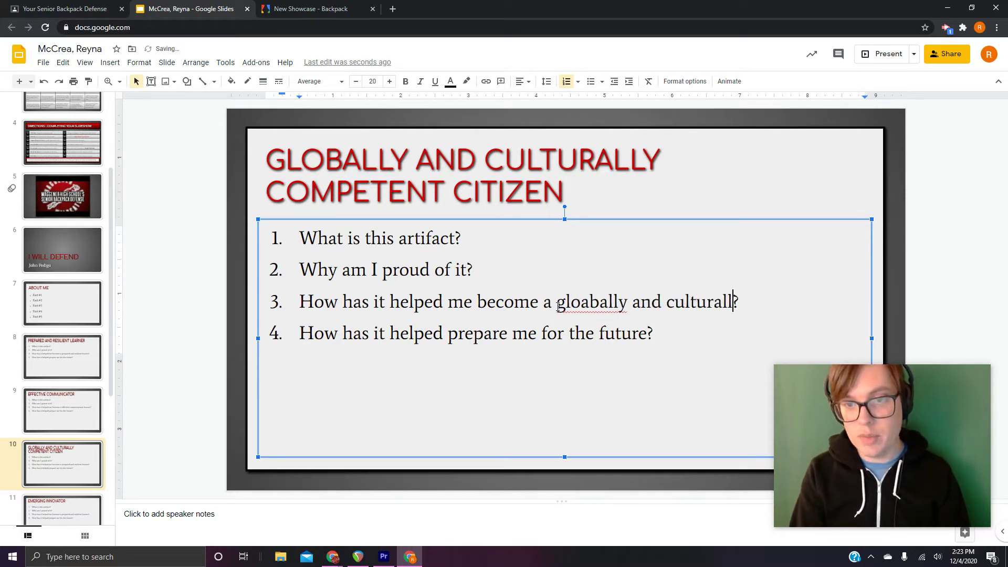
type("y competent ")
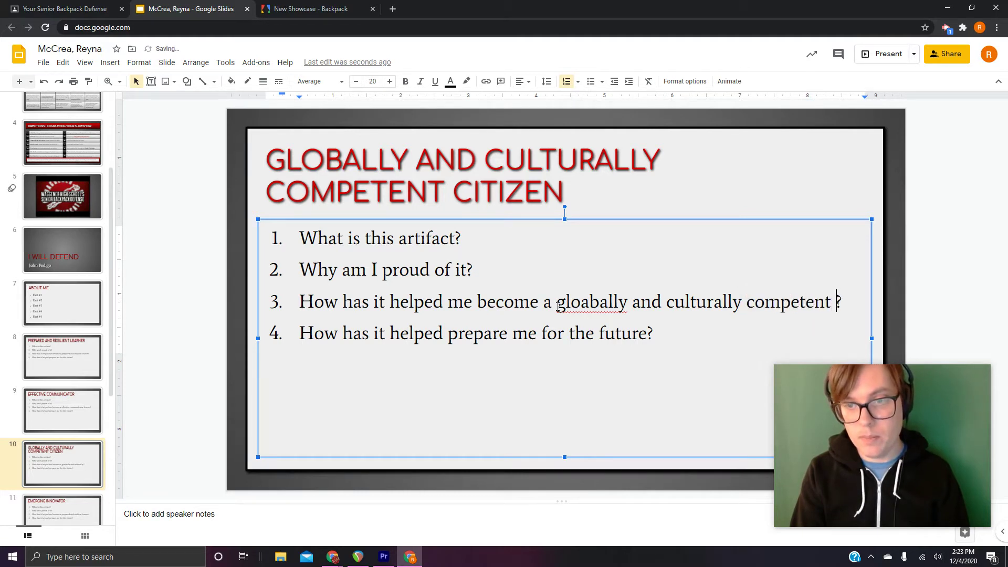
type("citize")
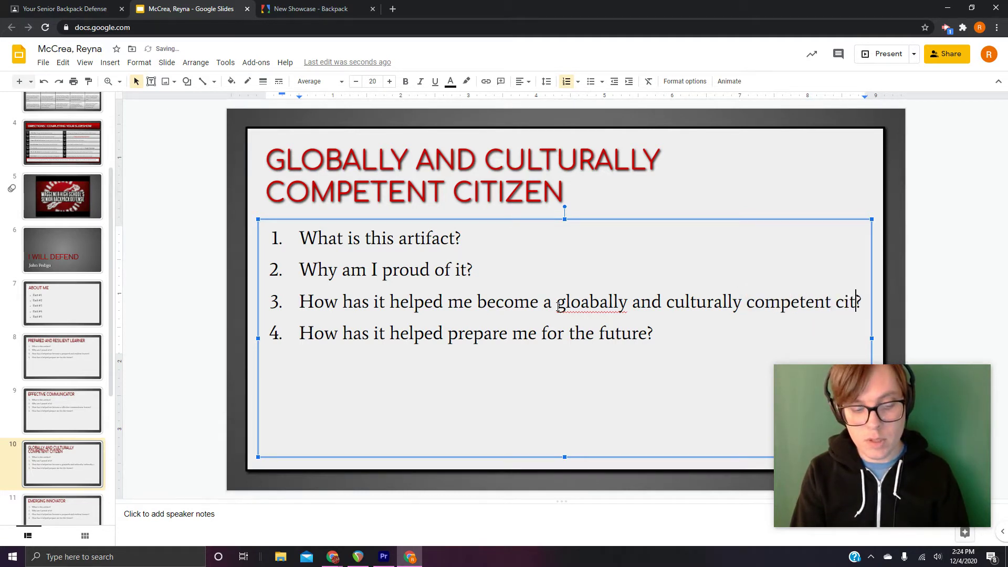
type("n")
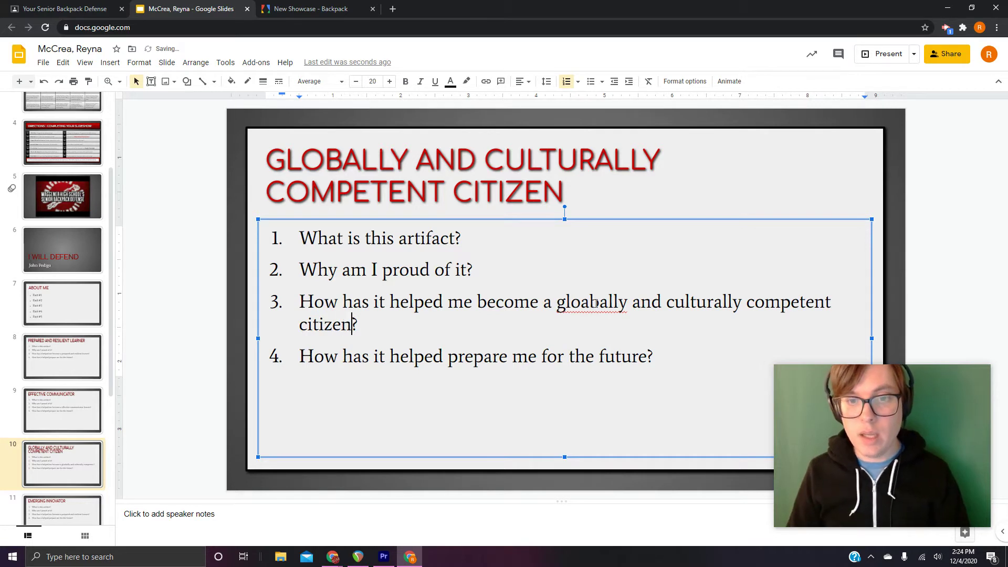
left_click(601, 303)
key("BackSpace")
key("BackSpace")
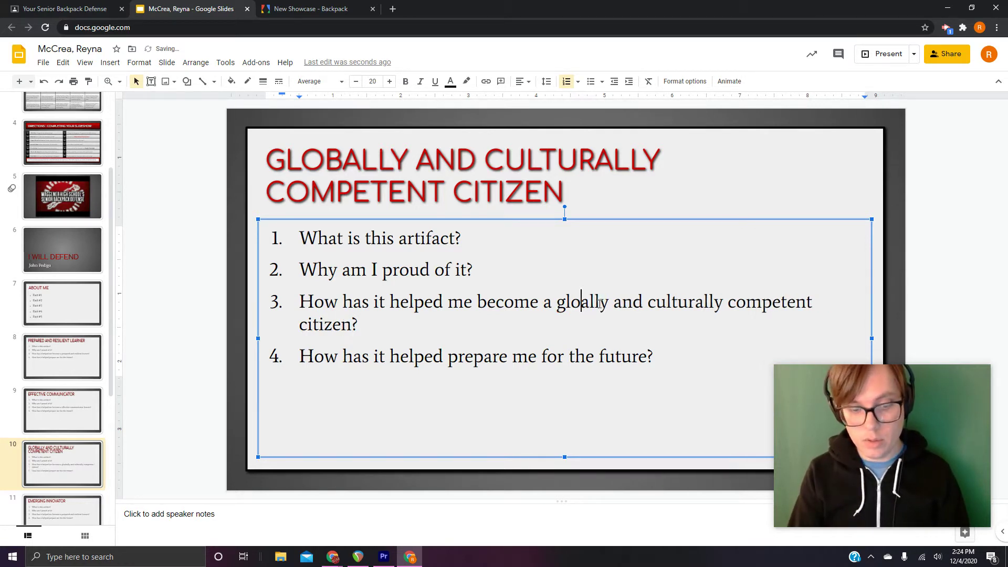
type("b")
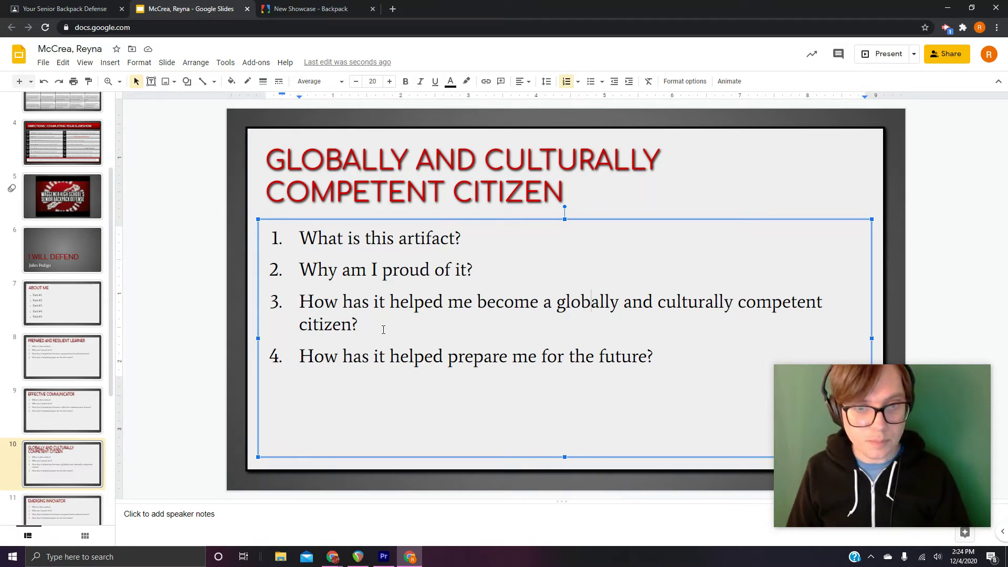
Shrink question 3 to font size 19 so it fits on one line
left_click_drag(384, 330, 302, 308)
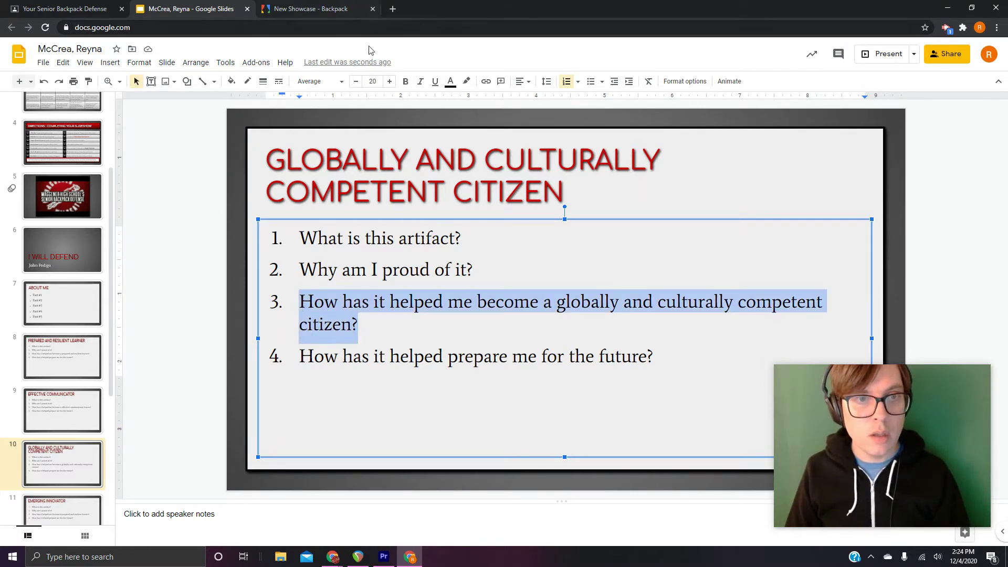
left_click(356, 82)
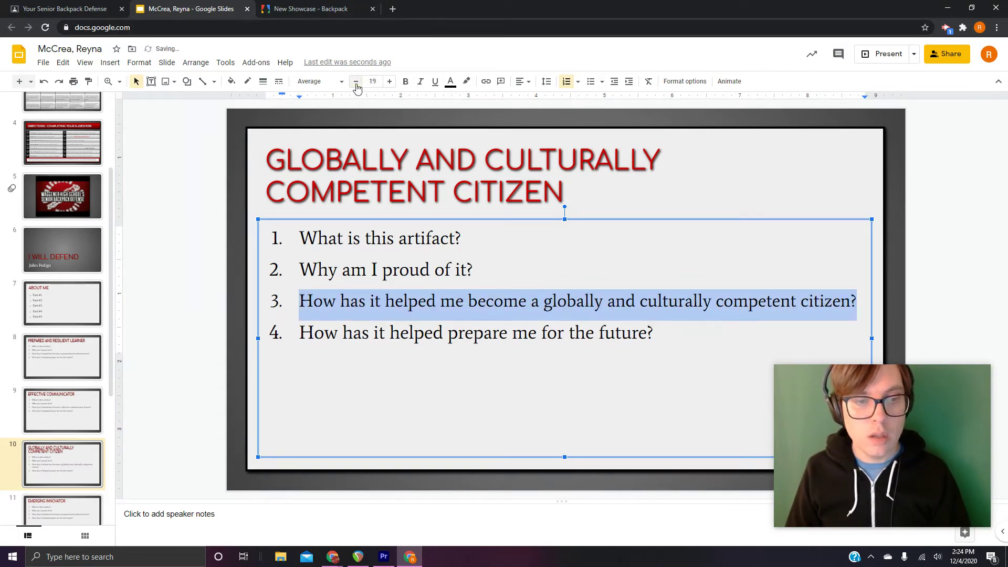
left_click(217, 373)
scroll(107, 415, "down", 1)
On the Emerging Innovator slide, replace question 3's skill phrase with 'an emerging innovator'
left_click(71, 458)
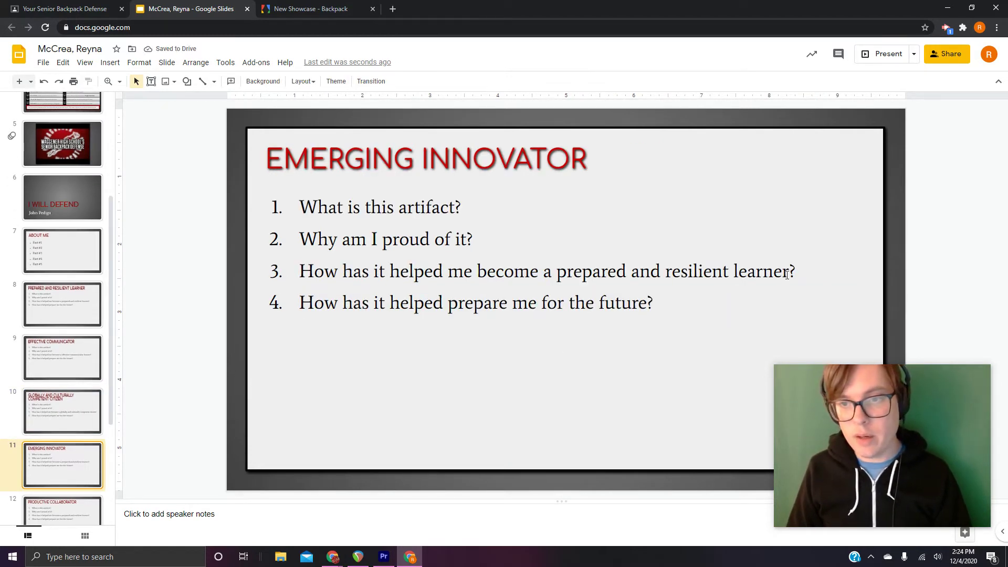
left_click_drag(789, 273, 560, 281)
key("BackSpace")
key("BackSpace")
key("BackSpace")
type("en em")
key("BackSpace")
key("BackSpace")
key("BackSpace")
key("BackSpace")
key("BackSpace")
type("an em")
type("erging")
type(" innova")
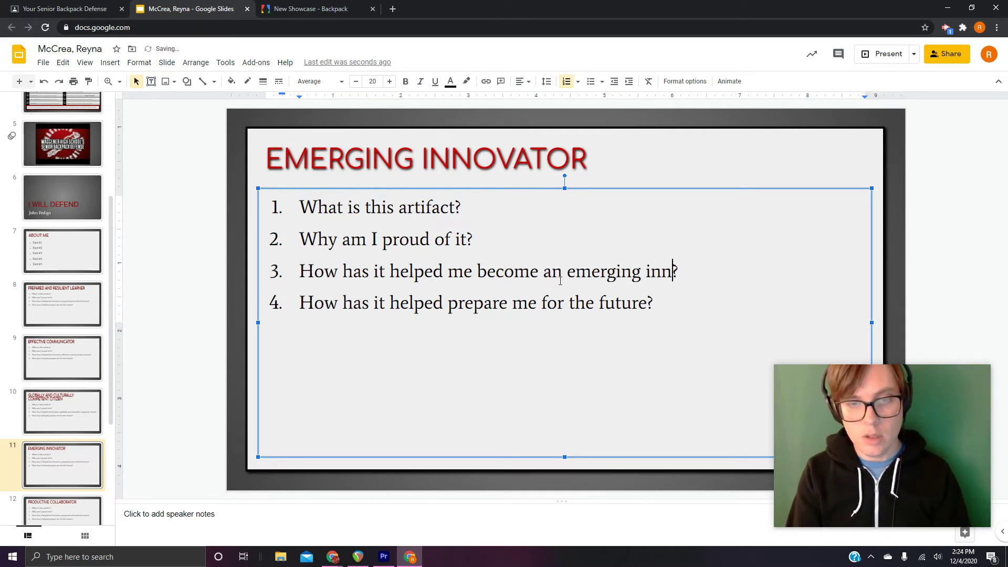
type("tor")
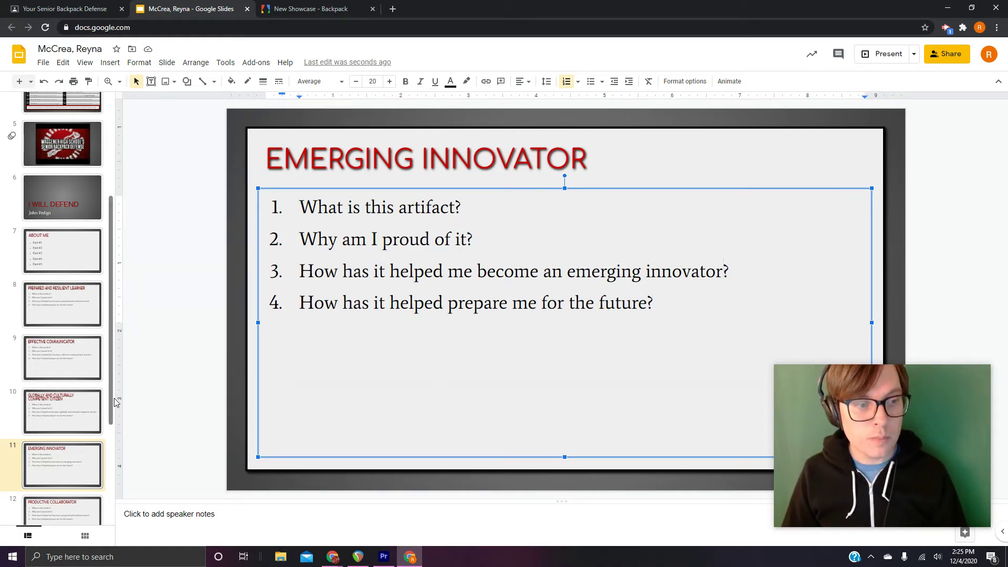
scroll(79, 405, "down", 2)
On the Productive Collaborator slide, change question 3's skill wording to 'productive collaborator'
left_click(74, 423)
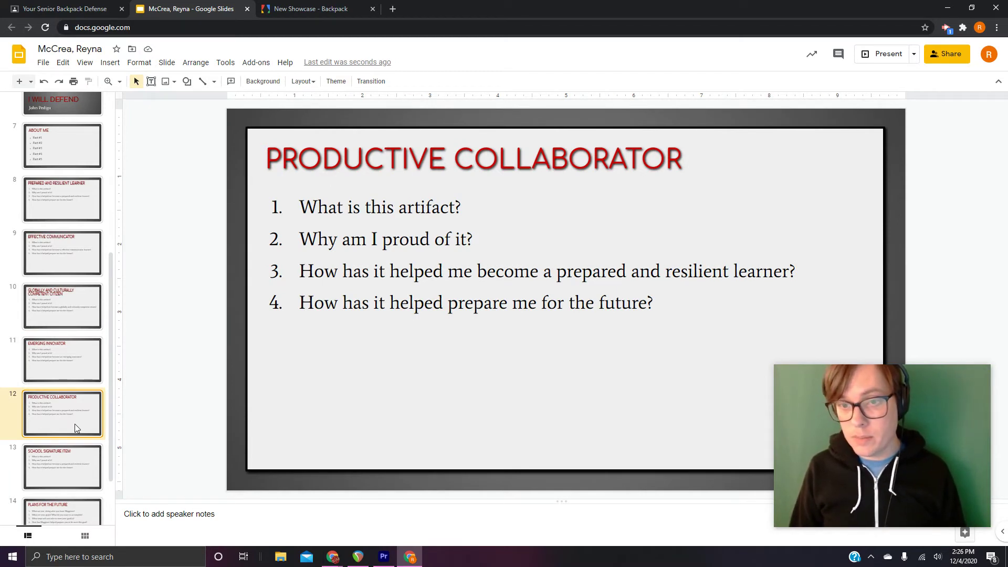
left_click(785, 272)
left_click(791, 271)
left_click_drag(791, 272, 563, 277)
type("roduct")
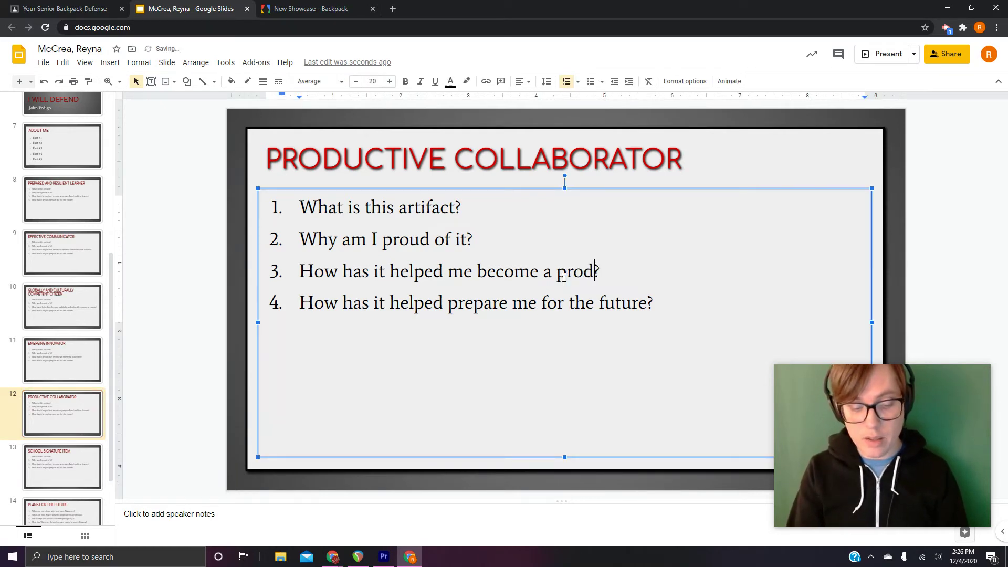
type("u")
key("BackSpace")
type("ive collag")
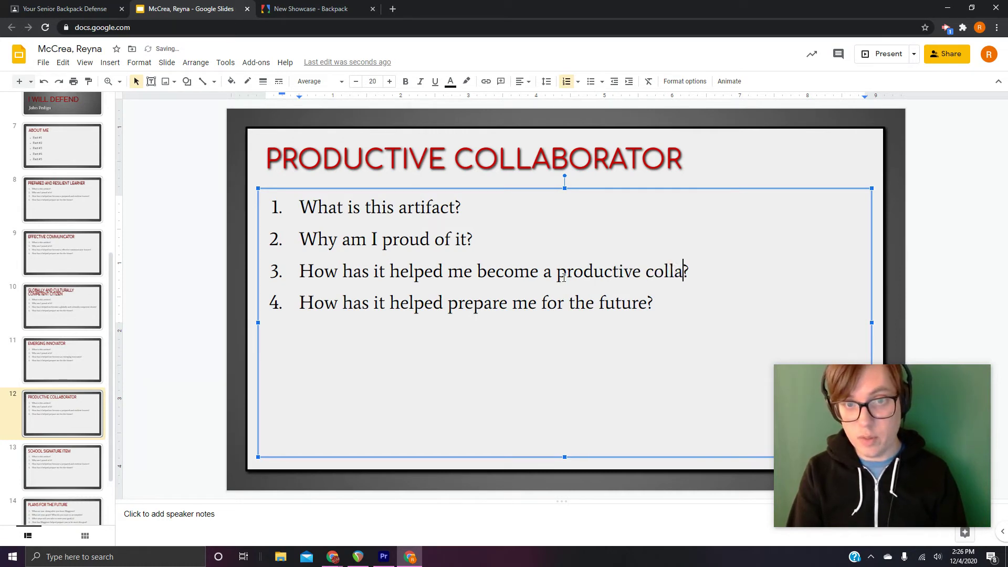
key("BackSpace")
type("borato")
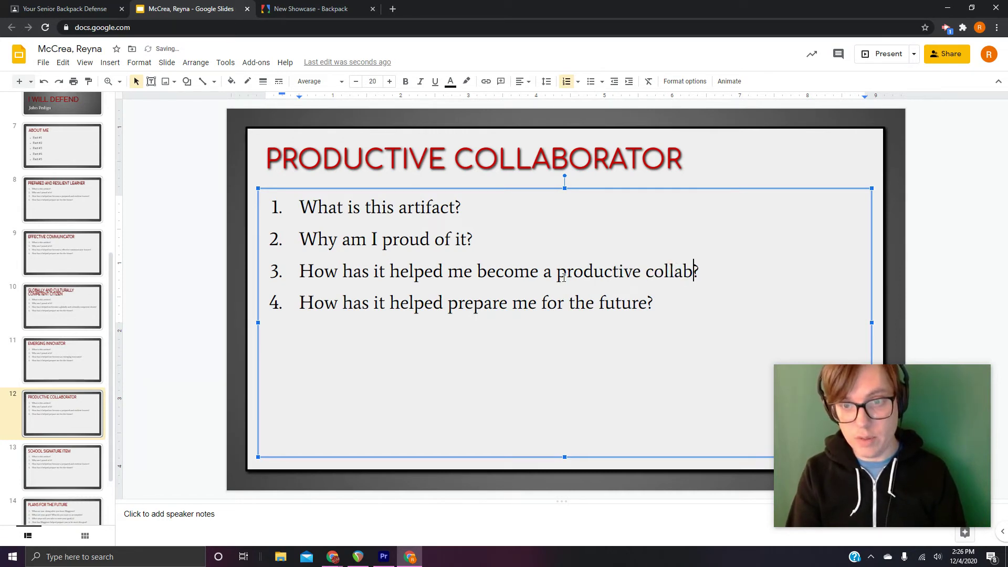
type("r")
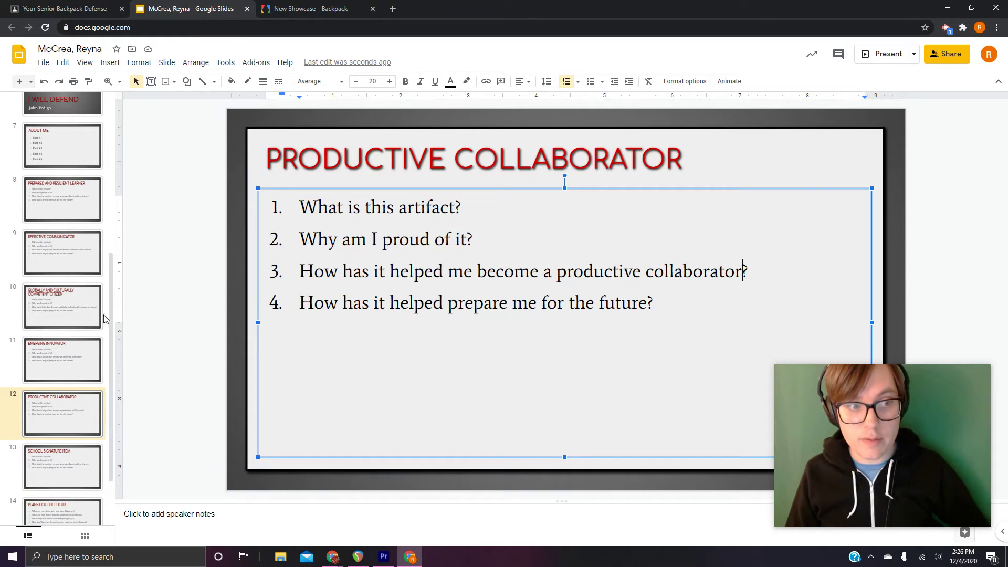
left_click_drag(109, 313, 110, 347)
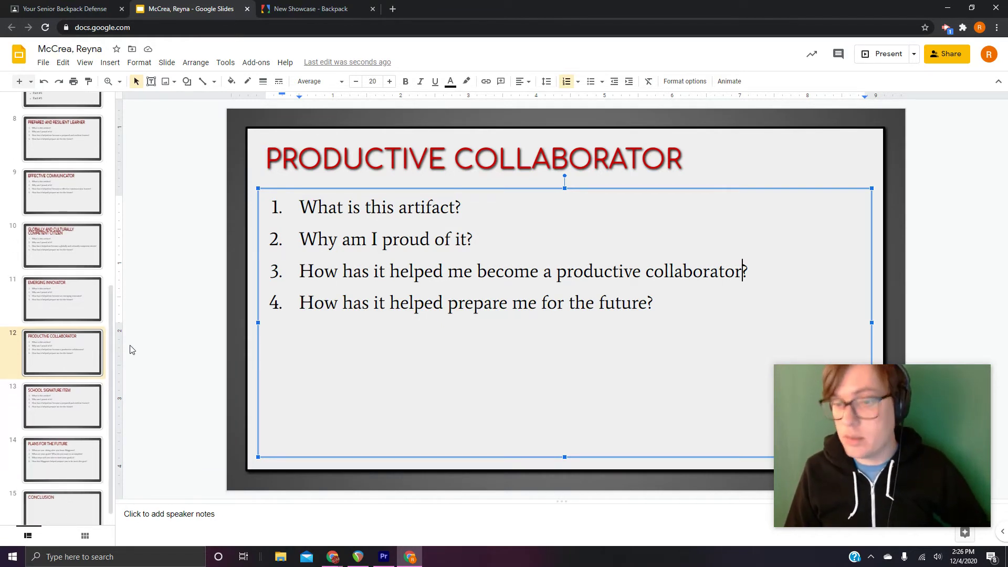
Review the School Signature Item, Effective Communicator and Productive Collaborator slides, then reopen the directions
left_click(68, 401)
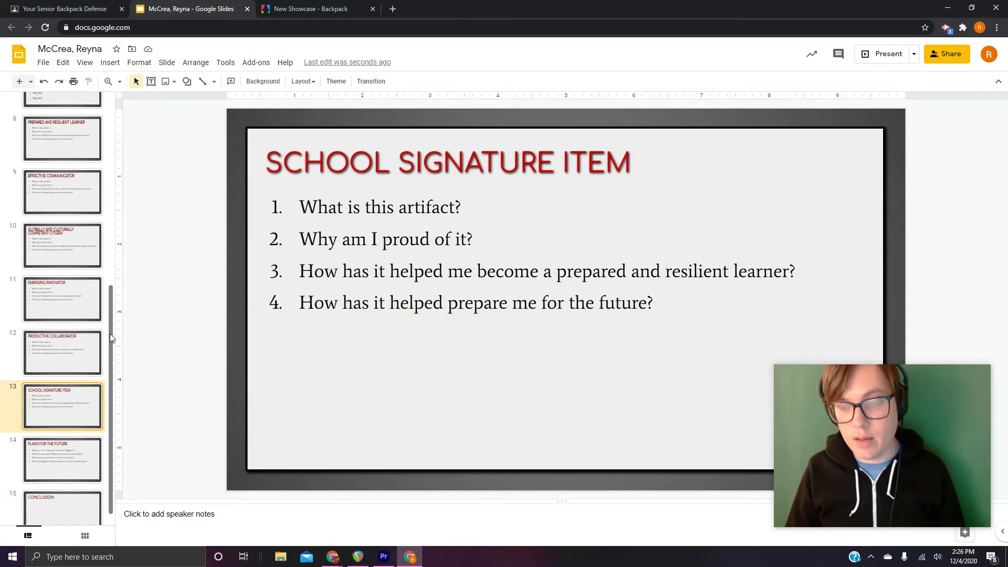
scroll(112, 362, "up", 1)
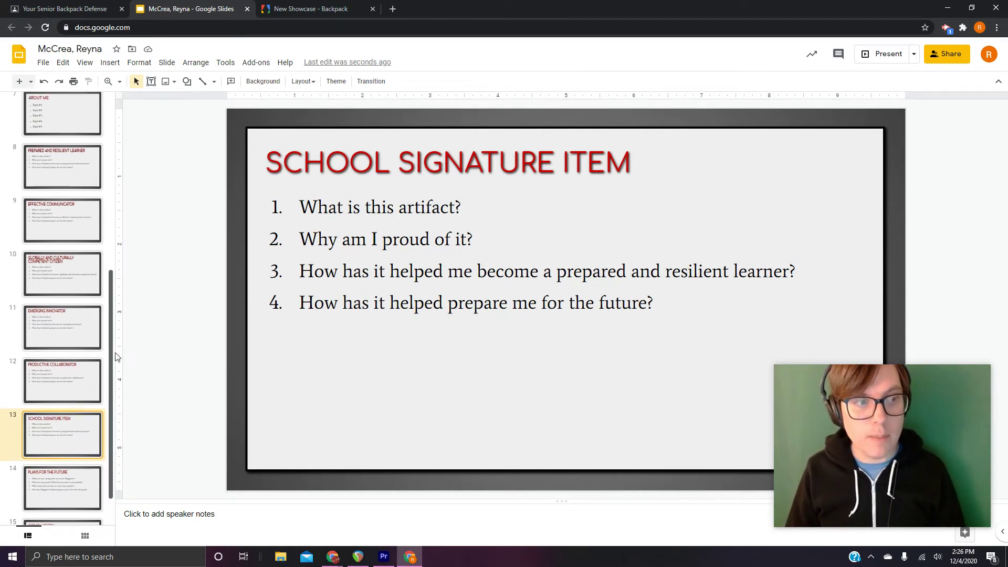
scroll(116, 357, "up", 1)
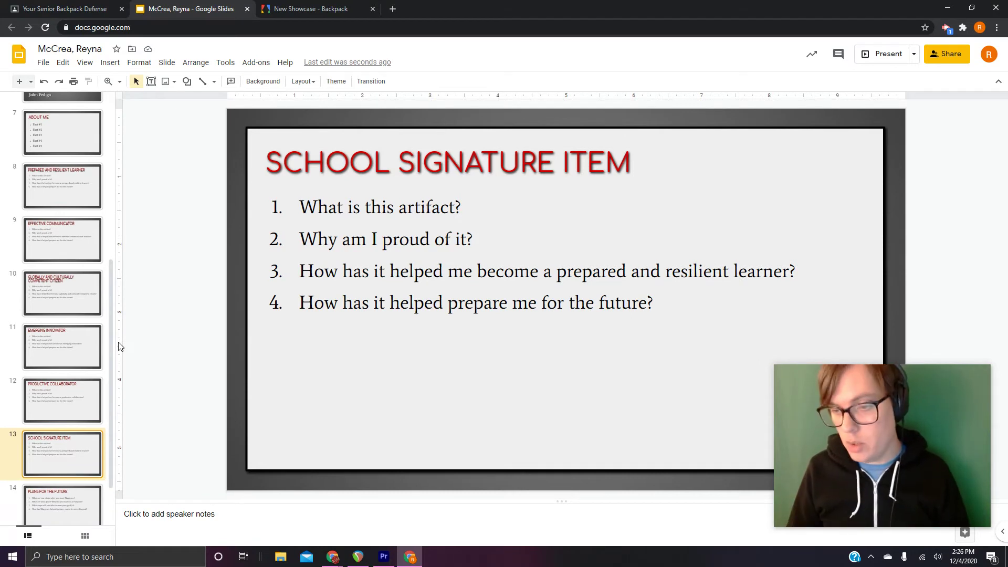
left_click(58, 254)
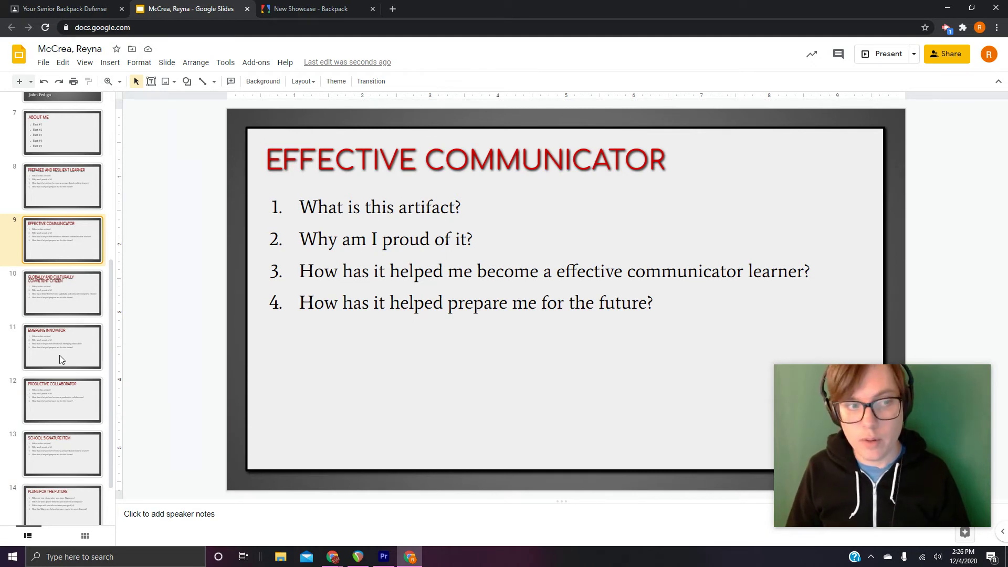
left_click(82, 405)
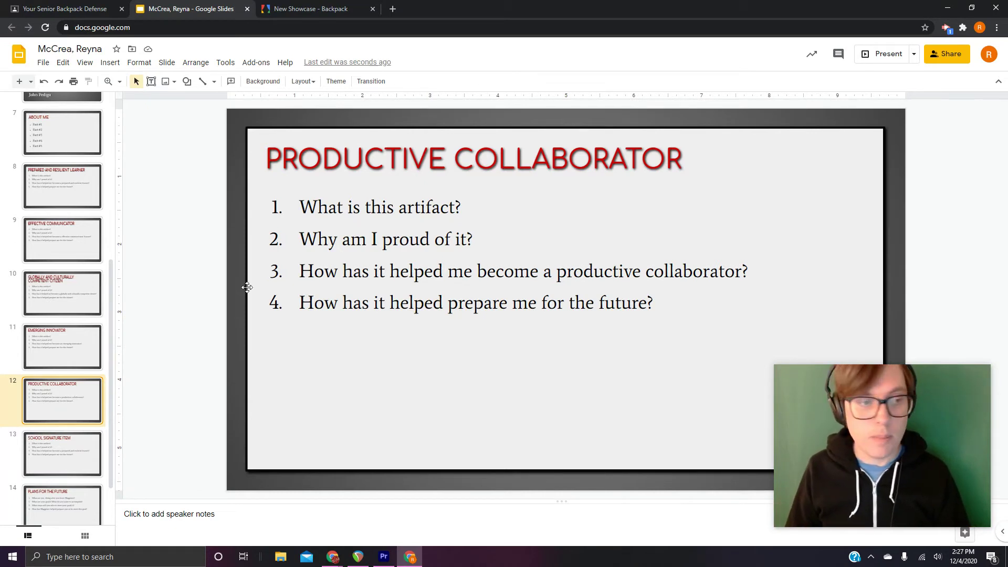
left_click_drag(112, 289, 112, 273)
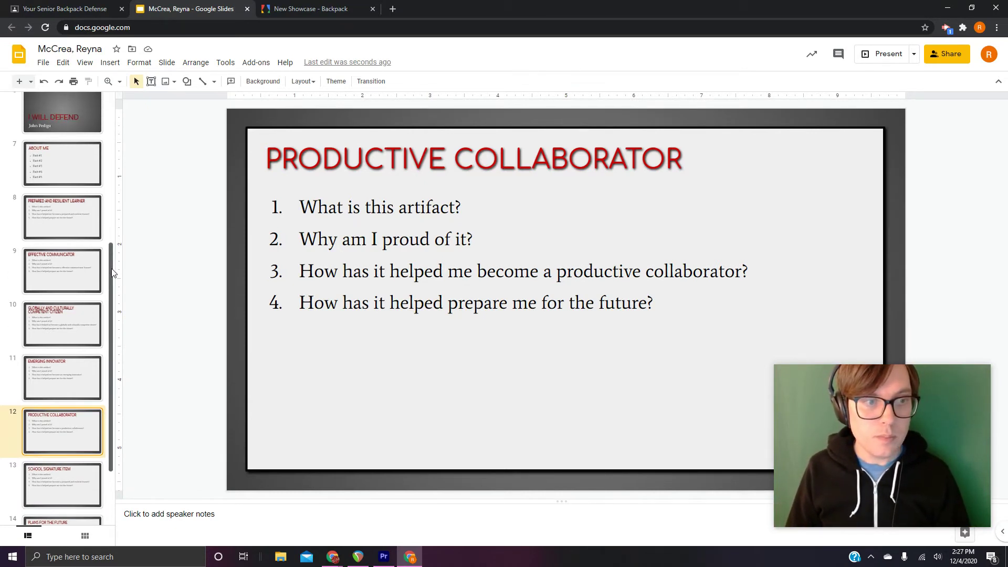
scroll(84, 210, "up", 5)
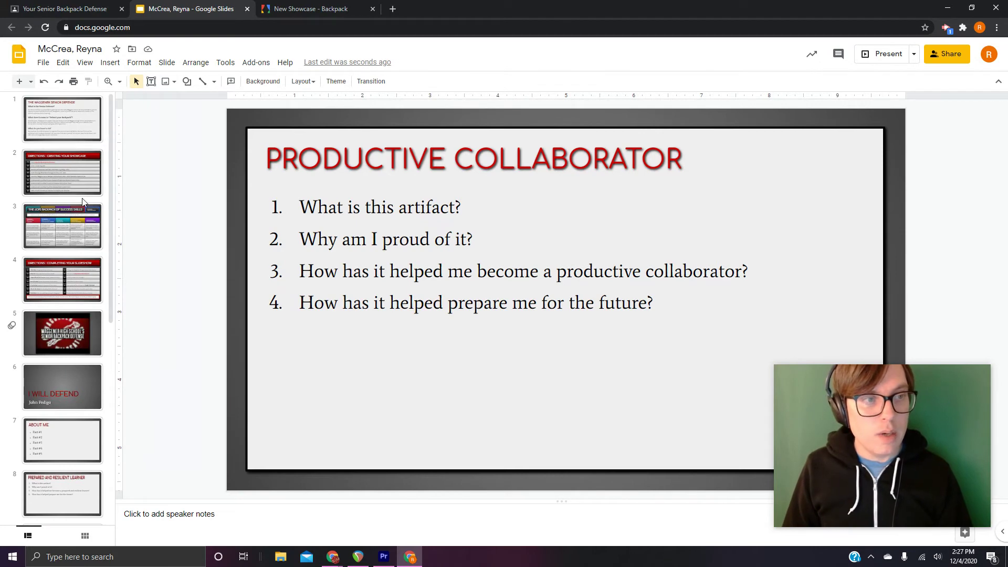
left_click(72, 286)
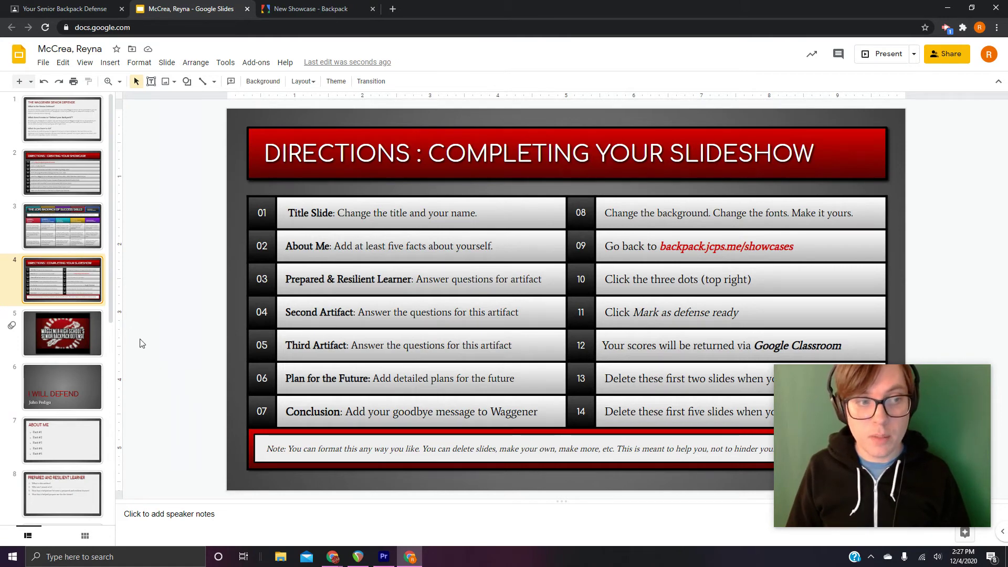
Open slide 14, Plans for the Future, to read its four questions about life after Waggener
left_click_drag(112, 271, 124, 478)
left_click(74, 445)
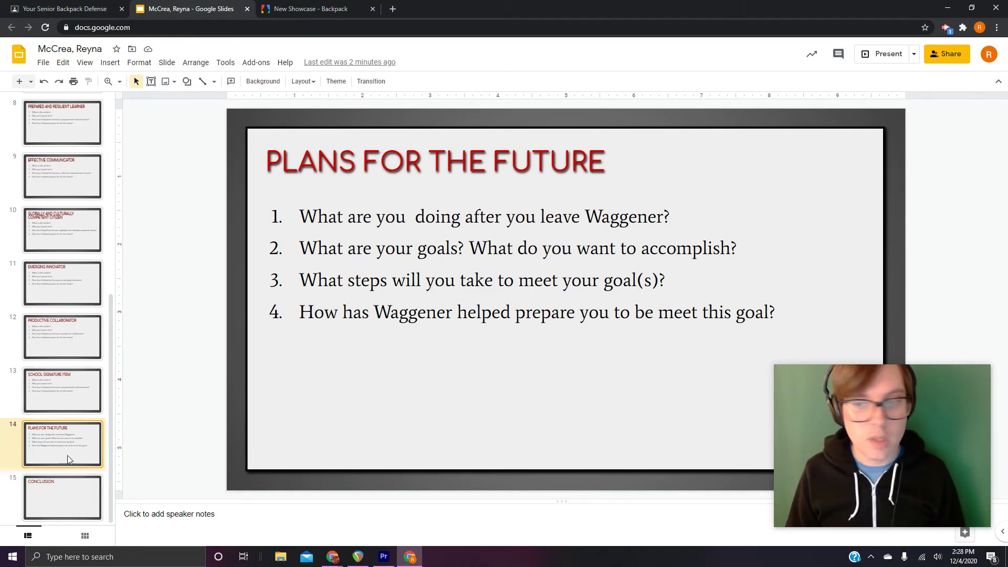
scroll(54, 394, "up", 4)
scroll(54, 395, "up", 1)
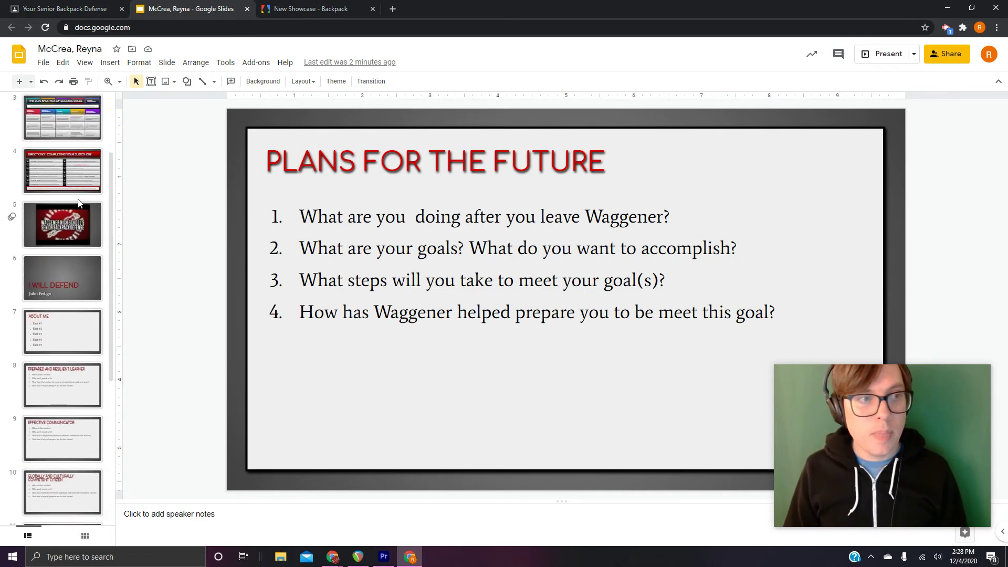
Go back to slide 4's Completing Your Slideshow directions to review them
left_click(82, 179)
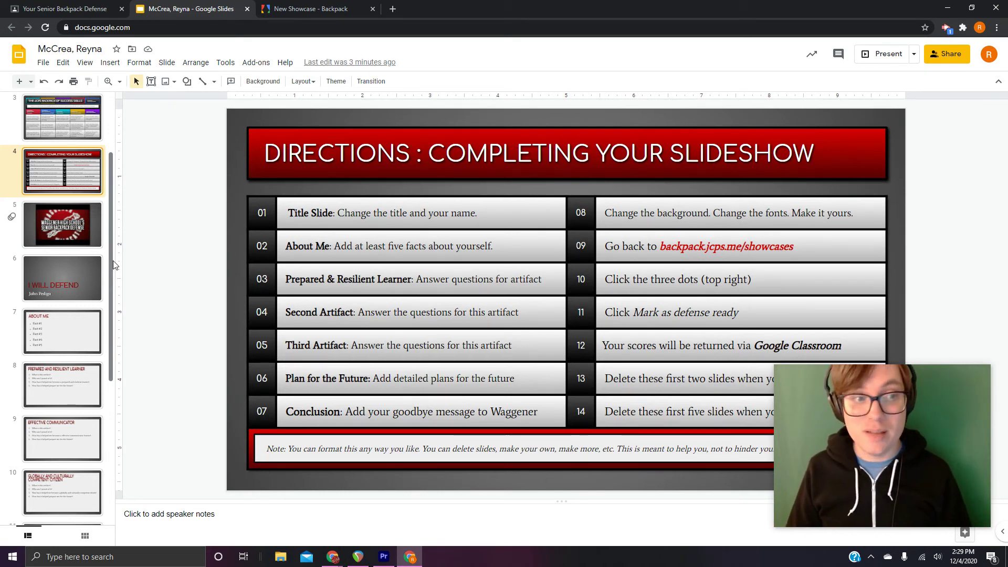
left_click_drag(113, 261, 112, 267)
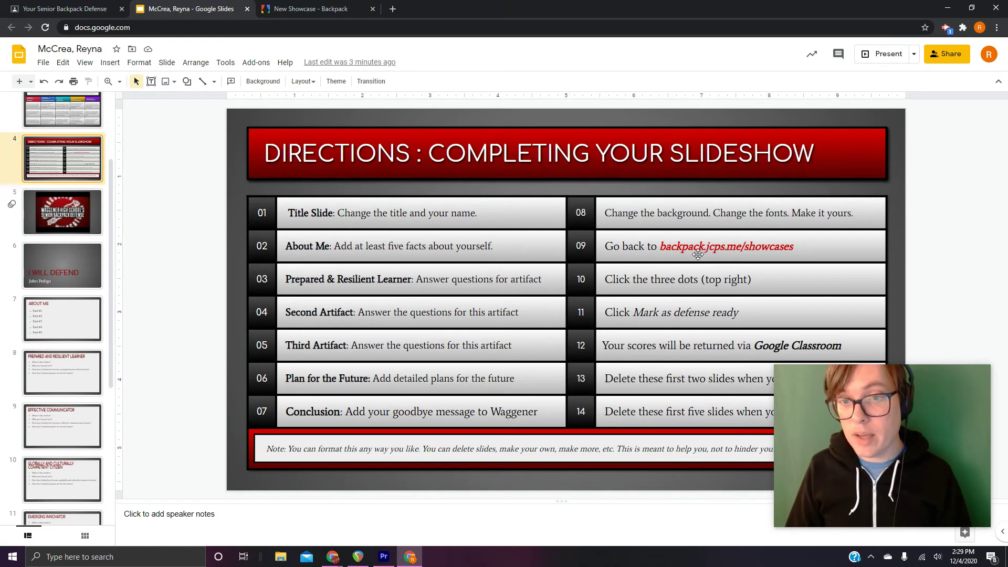
Open the options menu of the Waggener Senior Defense showcase in JCPS Backpack
left_click(336, 14)
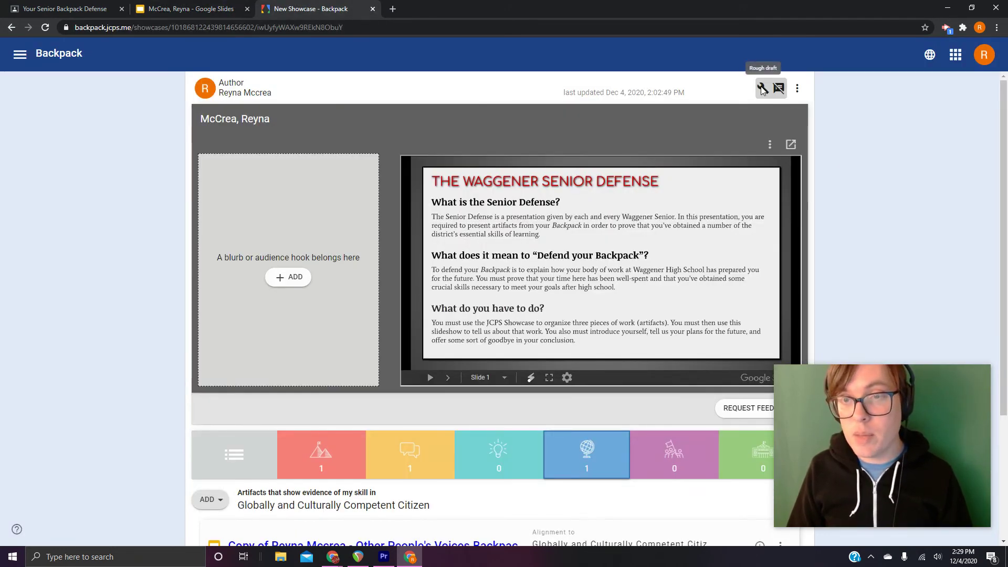
left_click(797, 90)
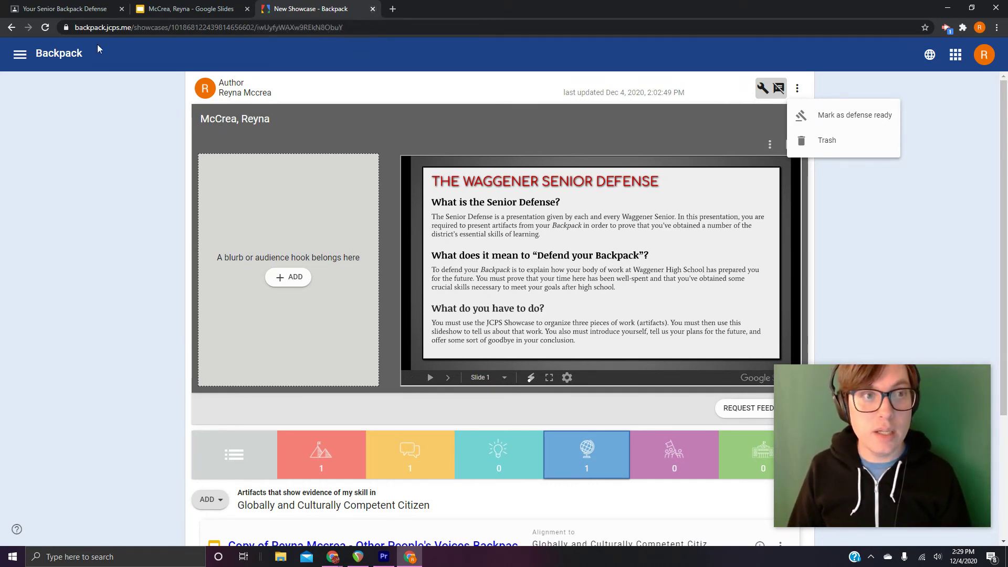
Move the Google Classroom scores line from step 12 into step 14 of the directions table
left_click(173, 9)
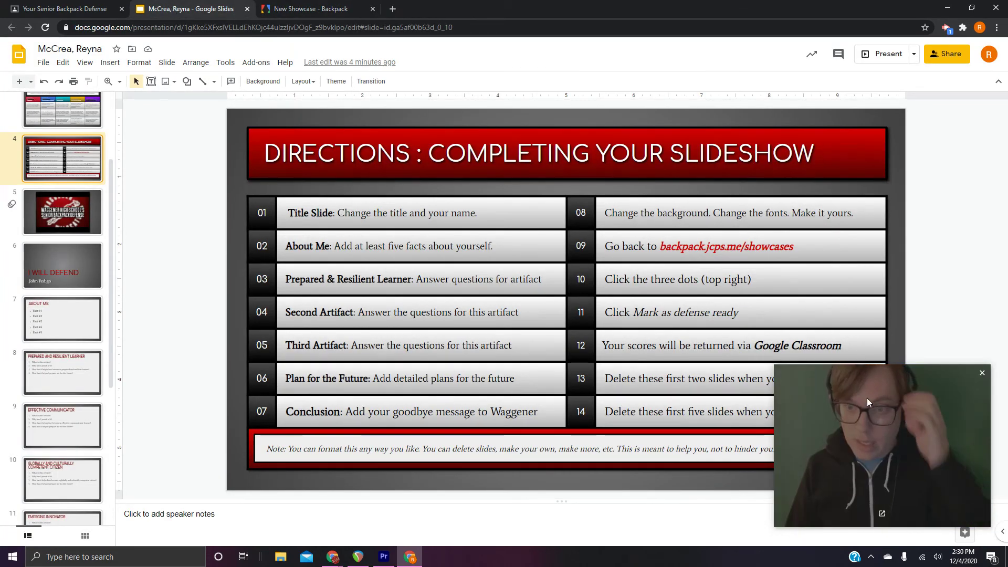
left_click_drag(857, 395, 864, 484)
left_click(894, 321)
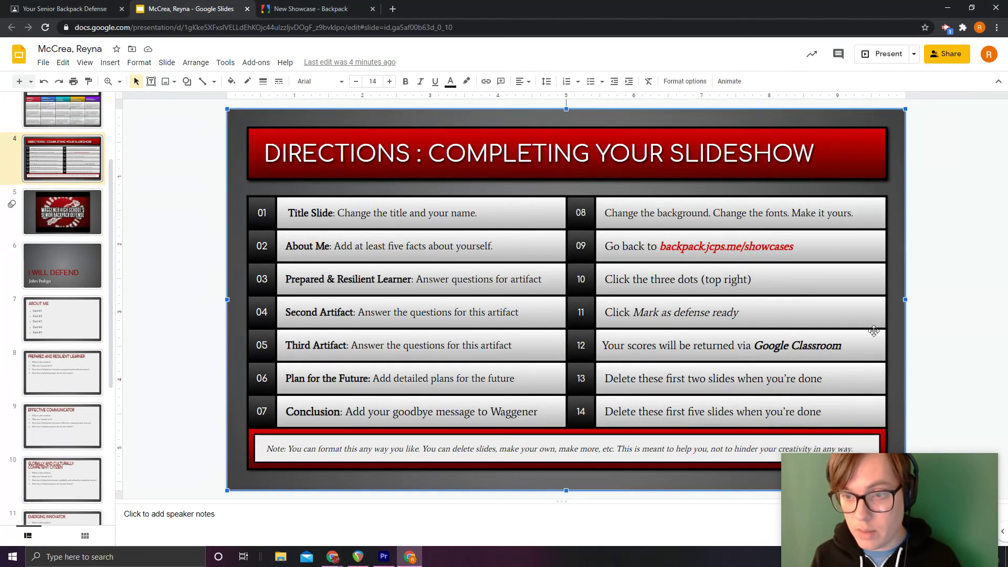
left_click_drag(894, 320, 620, 344)
key("ctrl+c")
left_click(862, 348)
type("Turn in")
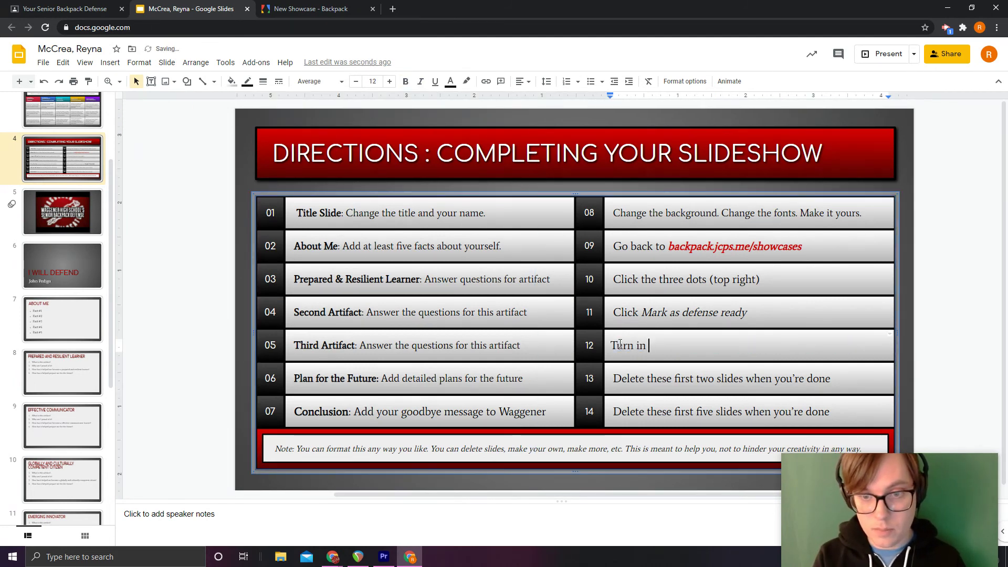
key("BackSpace")
key("BackSpace")
key("BackSpace")
key("BackSpace")
key("BackSpace")
key("BackSpace")
key("BackSpace")
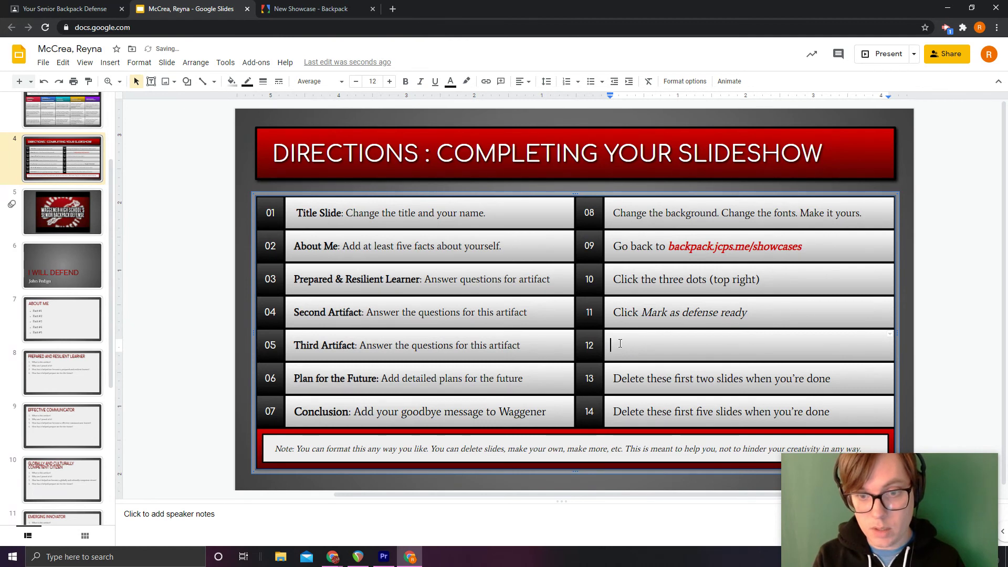
left_click_drag(831, 412, 620, 409)
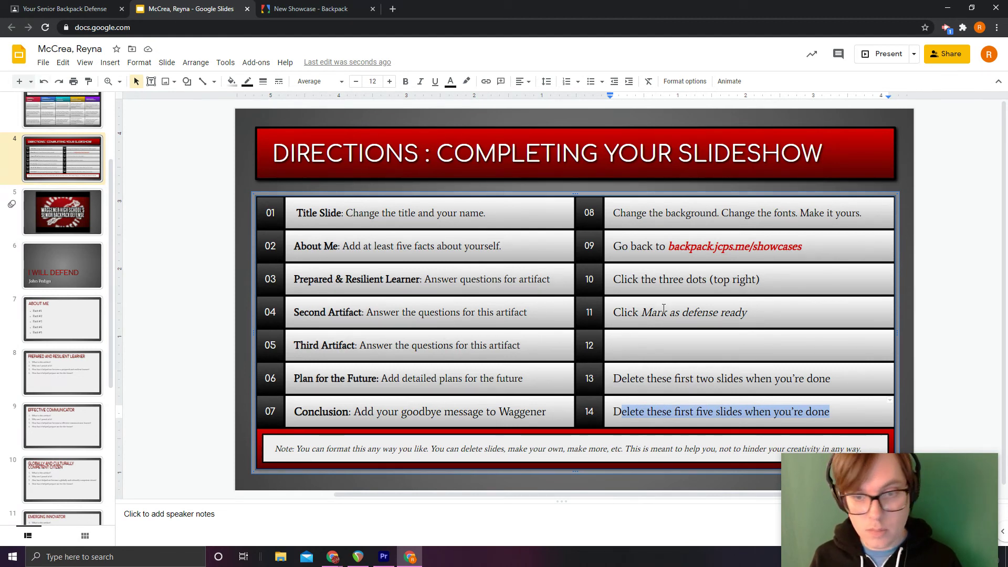
left_click(44, 81)
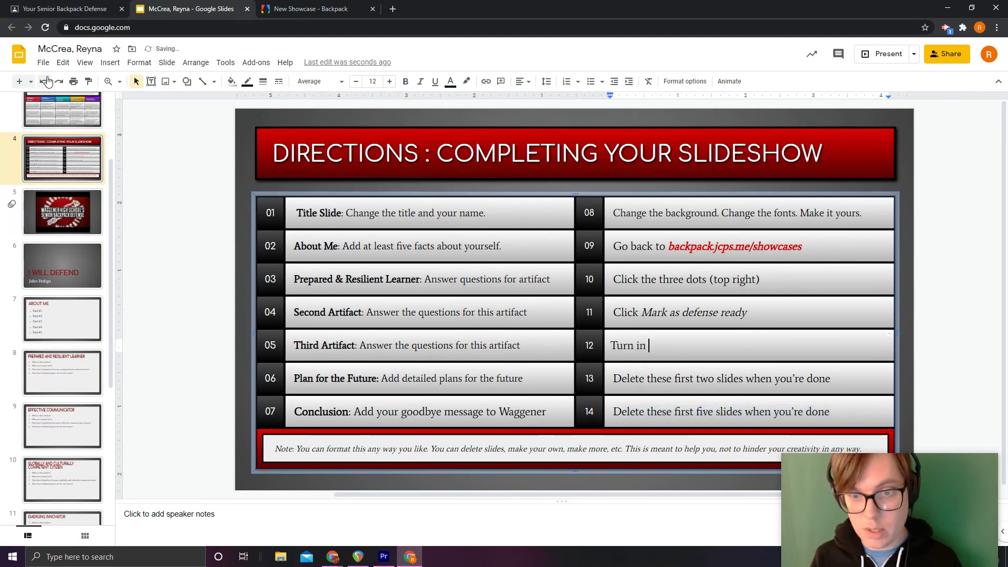
left_click(43, 81)
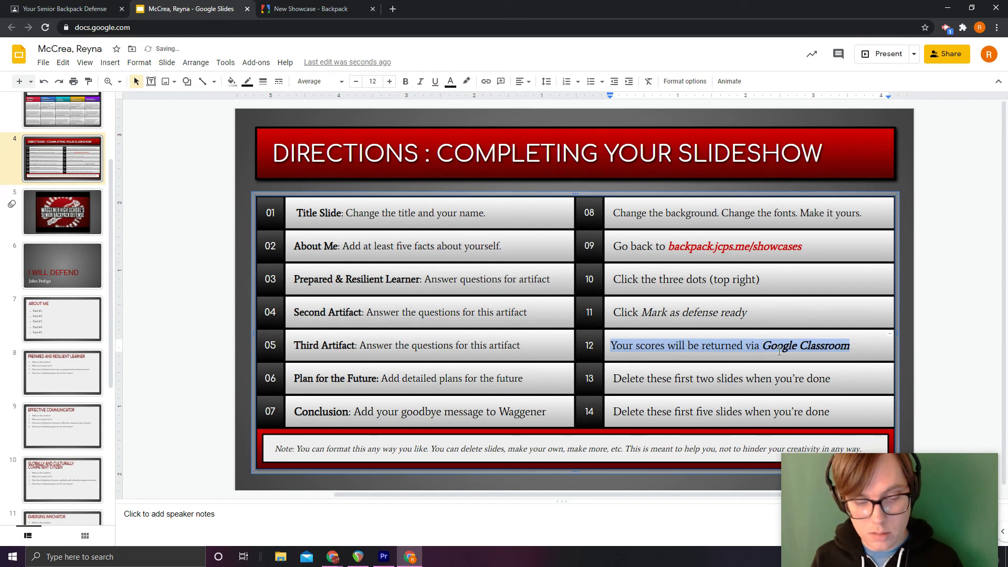
key("BackSpace")
left_click_drag(849, 413, 611, 411)
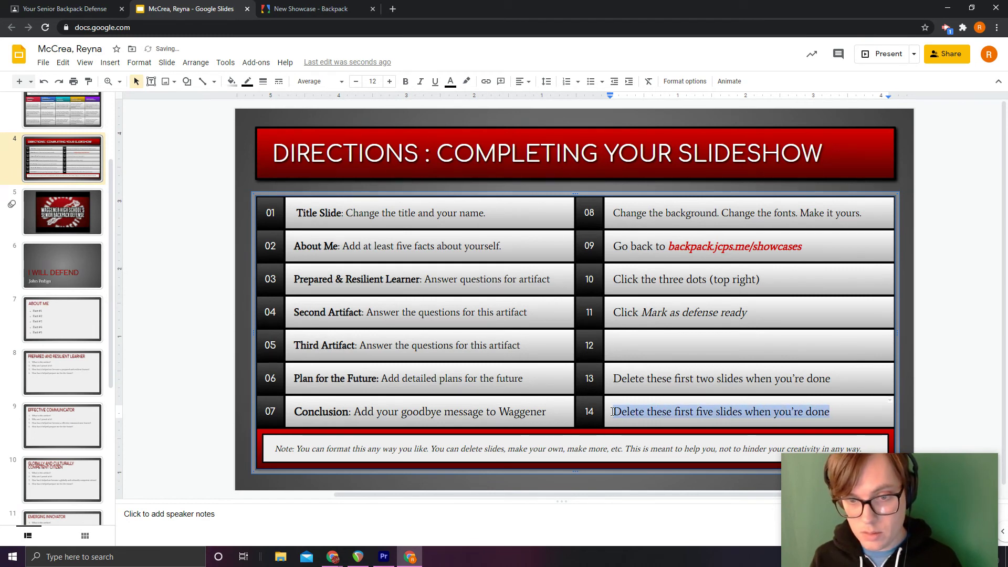
key("ctrl+v")
Move the delete-slides line from step 13 to step 12, changing 'two' to 'six'
left_click(836, 379)
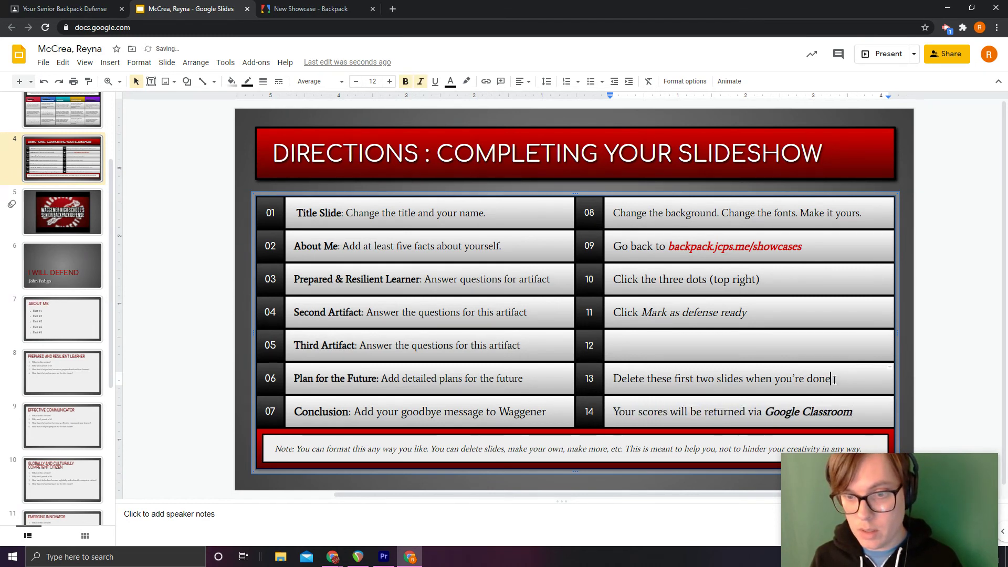
left_click_drag(835, 379, 614, 383)
key("ctrl+x")
left_click(619, 347)
key("ctrl+v")
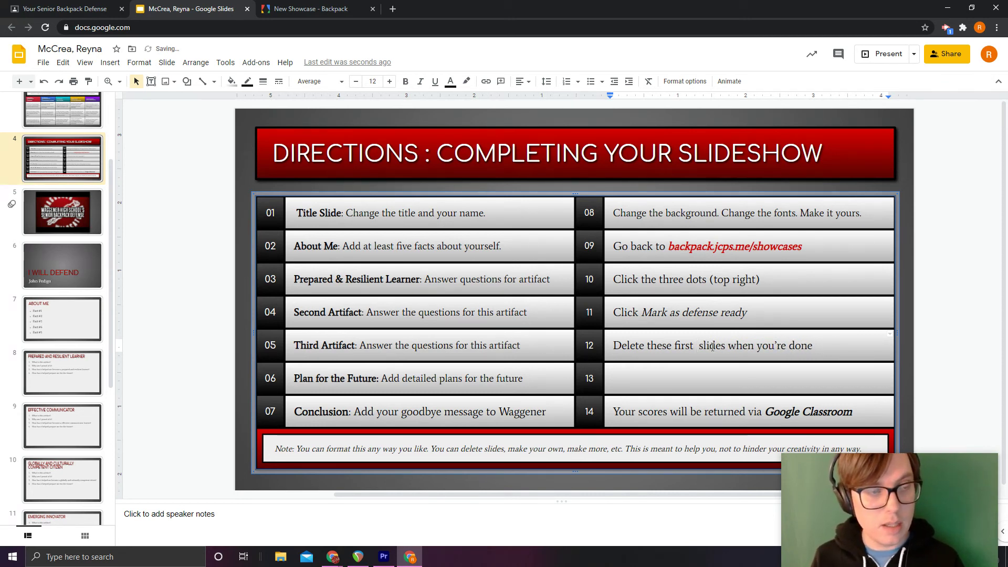
scroll(91, 241, "up", 2)
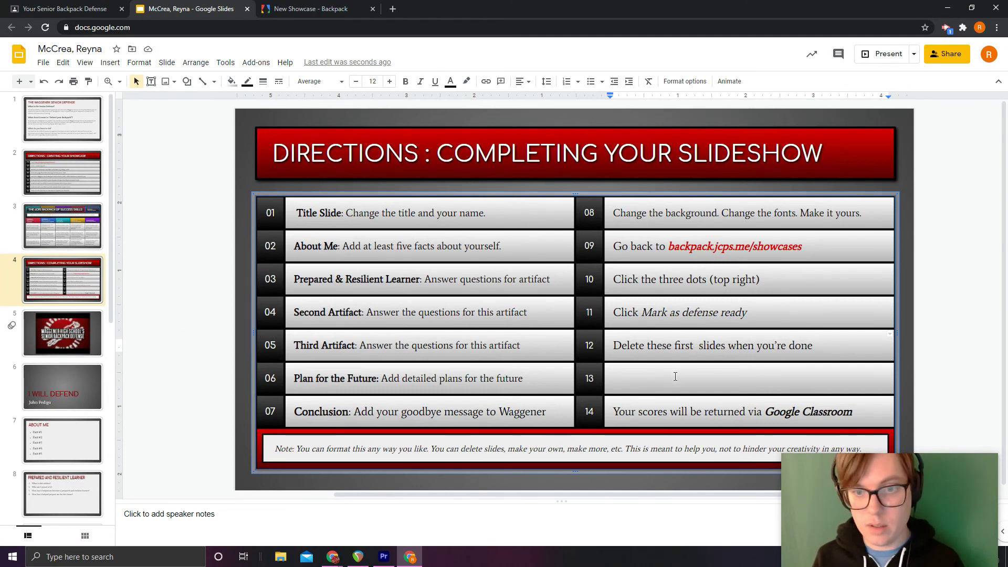
type("six")
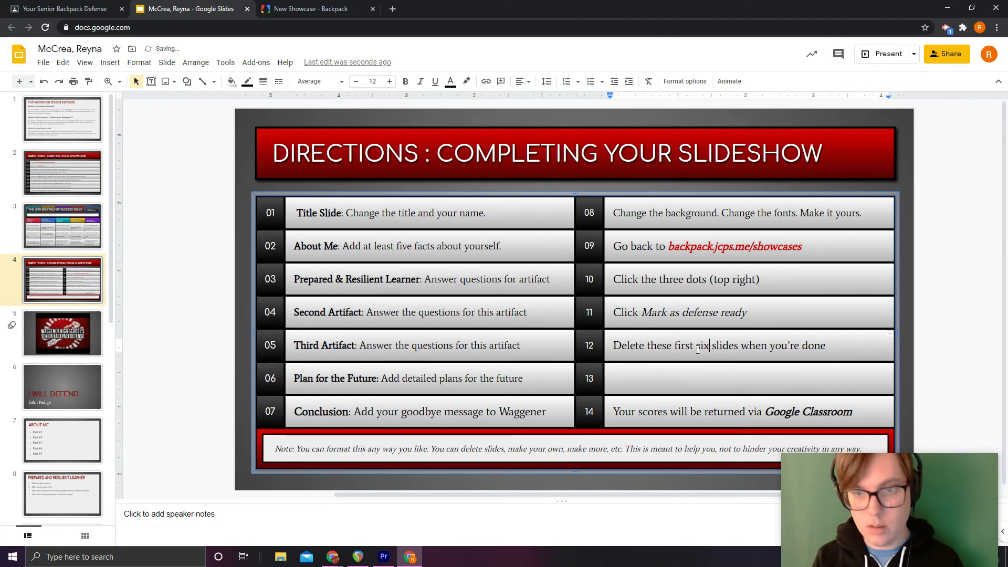
Duplicate the Senior Backpack Defense video slide and place the copy after slide 2
left_click(42, 119)
left_click(59, 336, "shift")
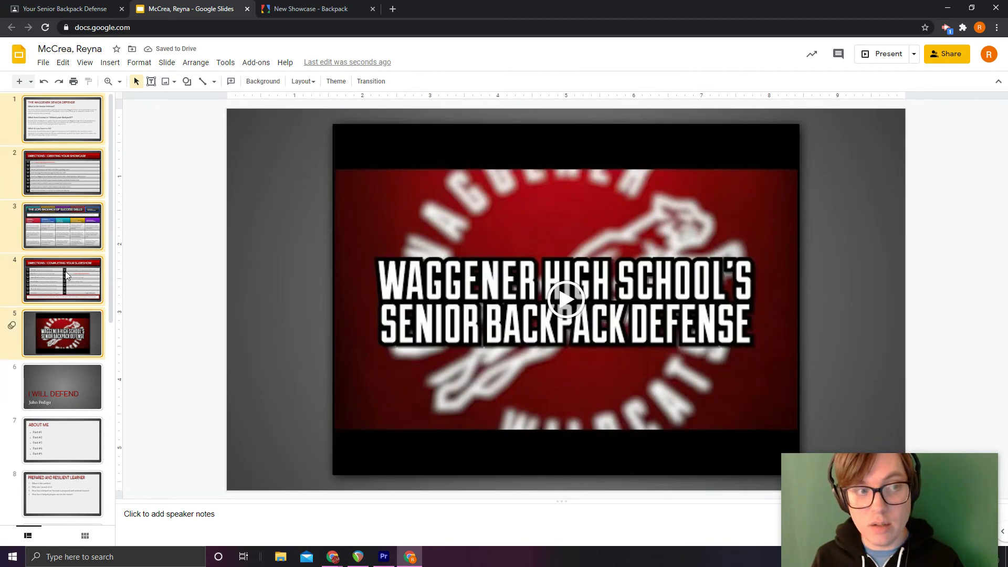
left_click(70, 330)
key("ctrl+d")
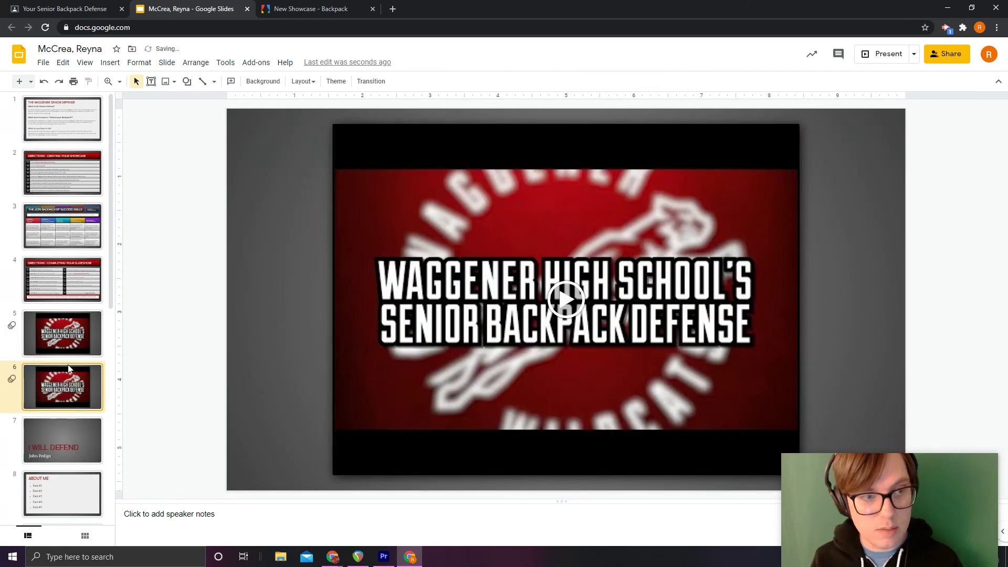
left_click_drag(71, 206, 73, 210)
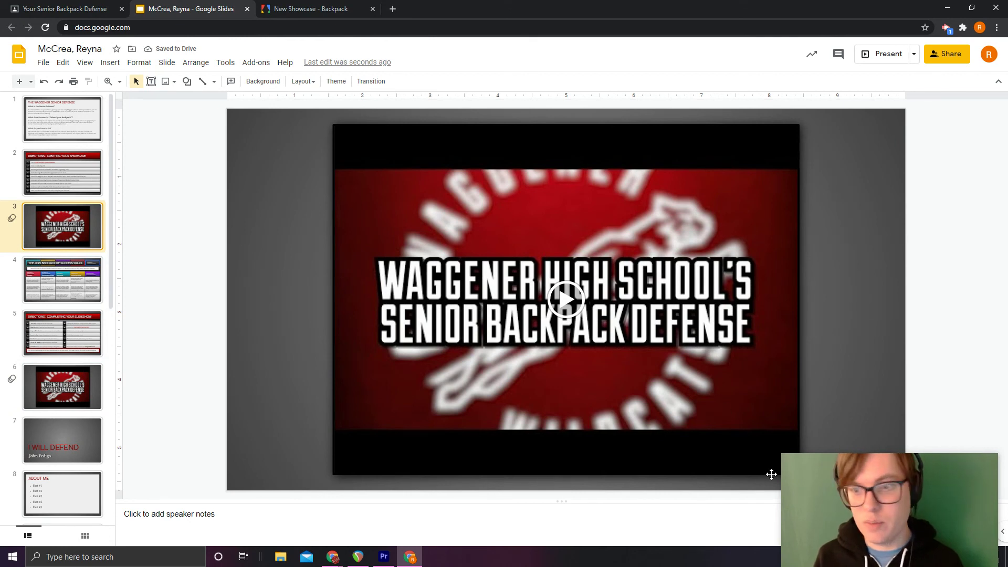
left_click_drag(895, 512, 896, 448)
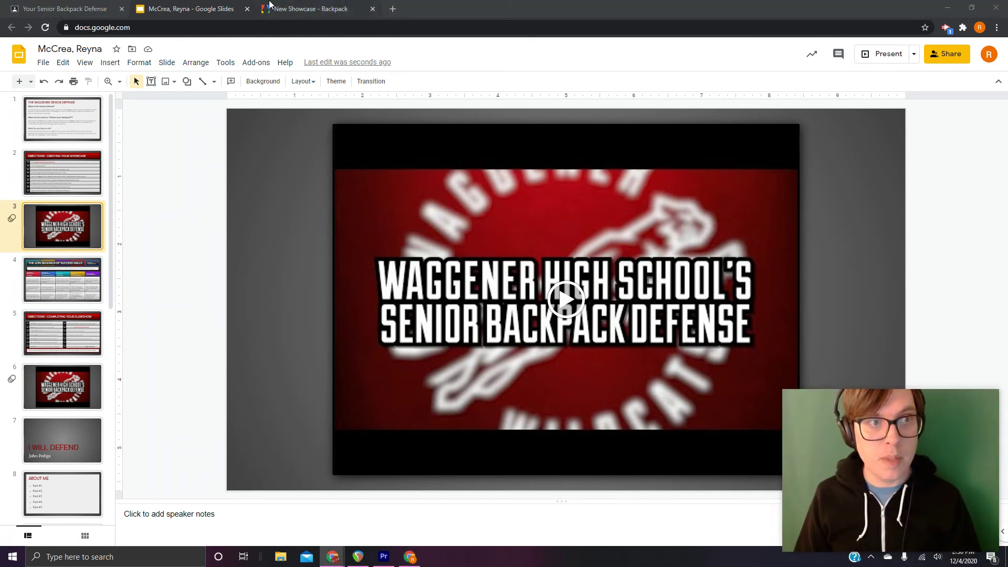
On the directions slide, fill the blank step 13 with 'Turn in your assignment in Classroom'
left_click(67, 340)
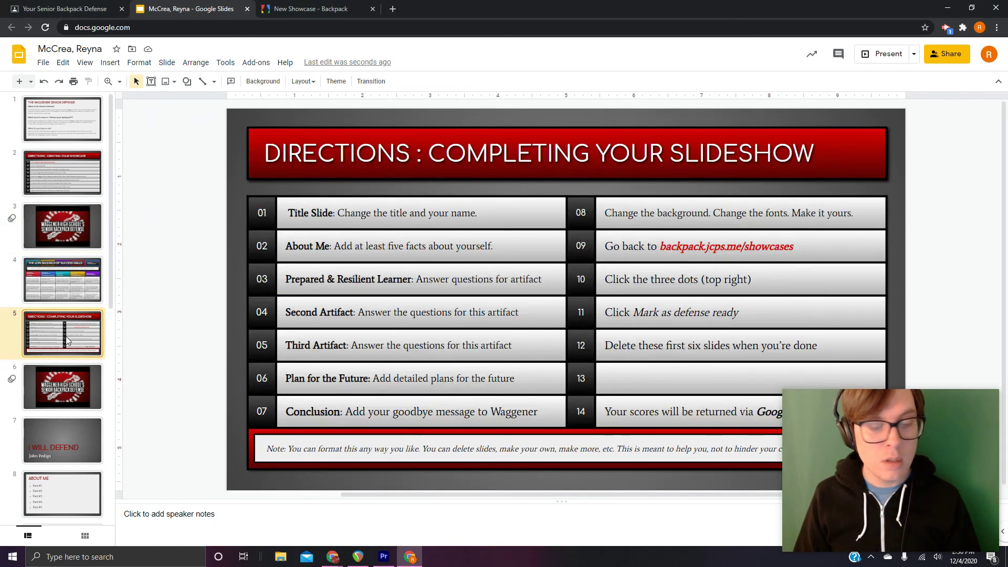
left_click(647, 378)
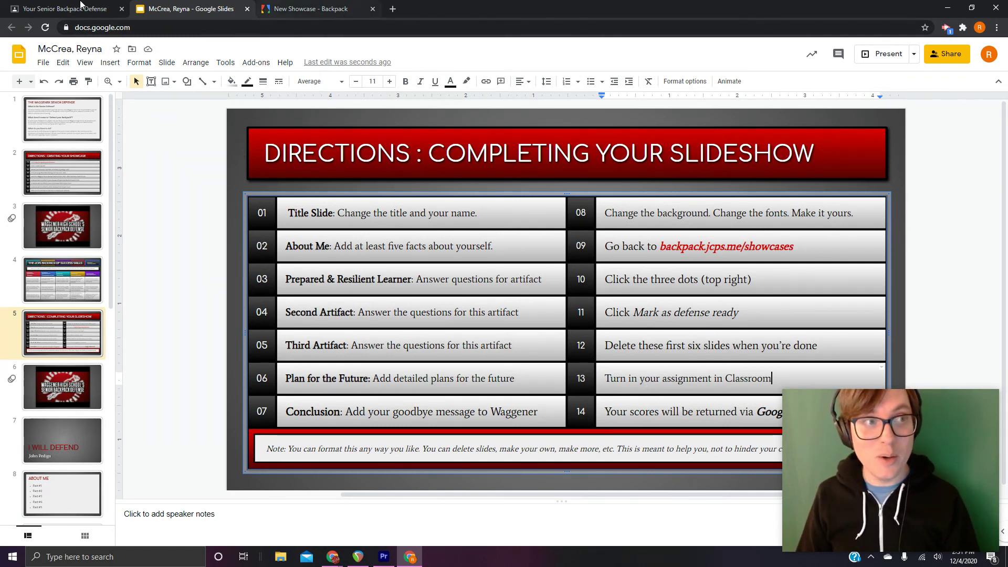
left_click(32, 9)
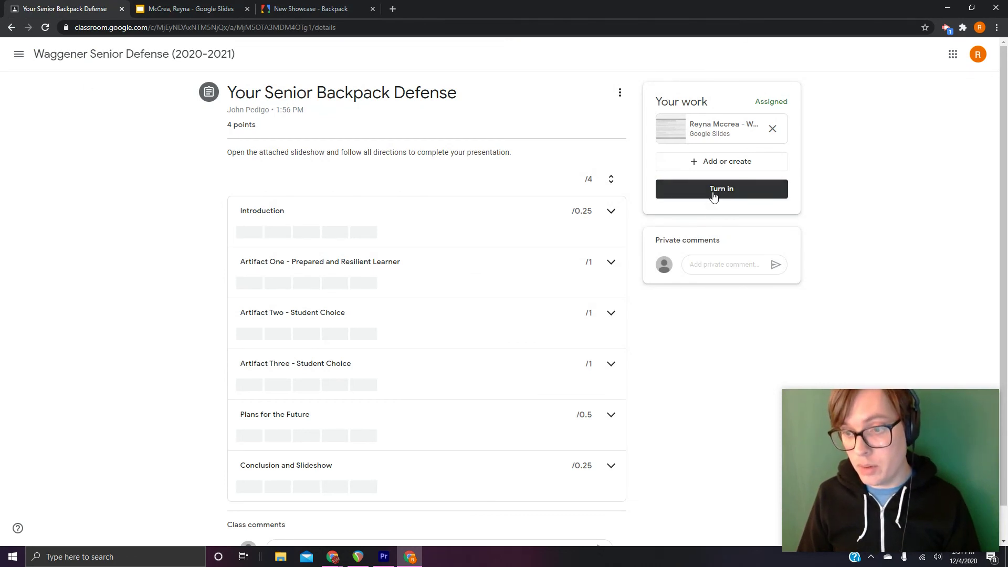
left_click(209, 9)
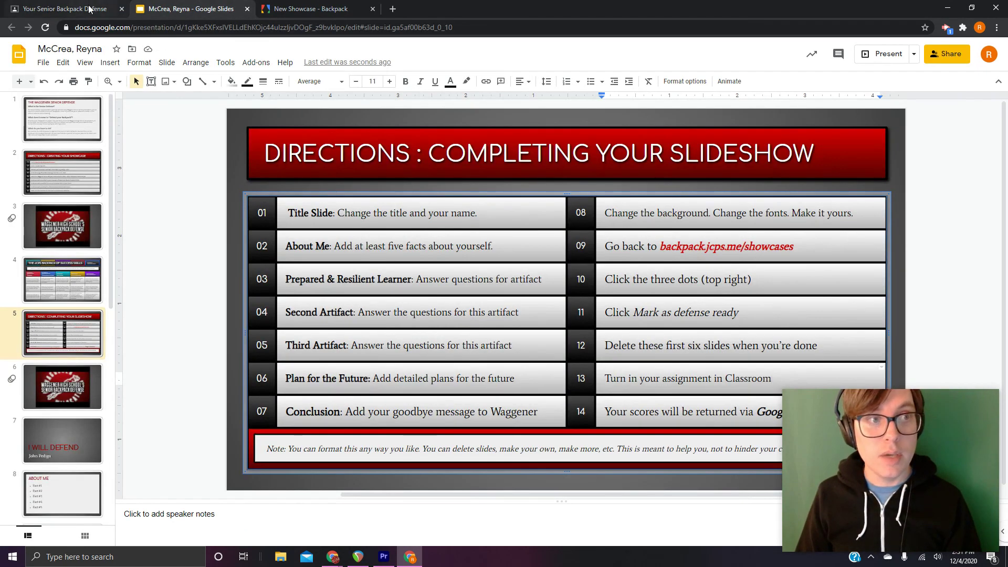
left_click(63, 9)
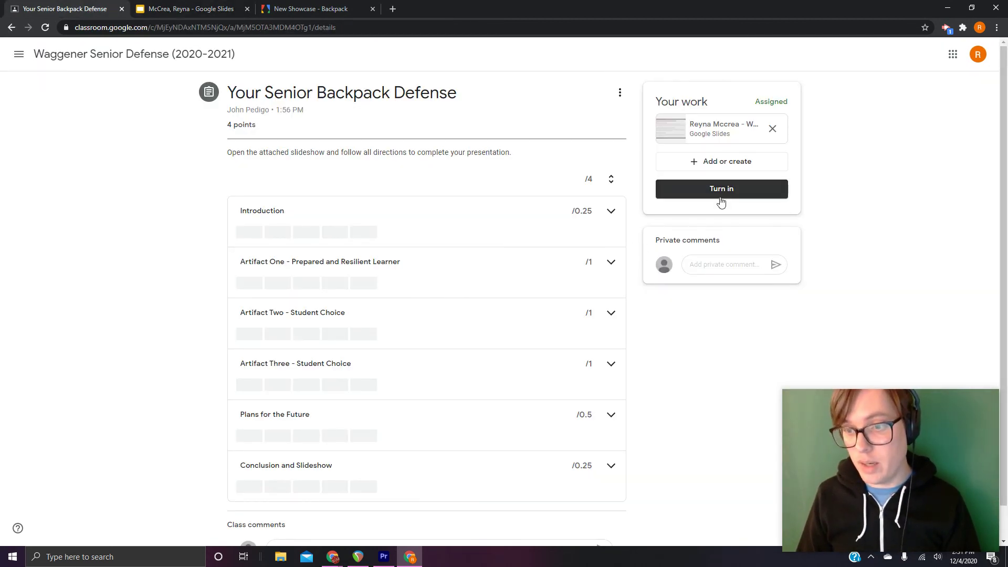
left_click(205, 9)
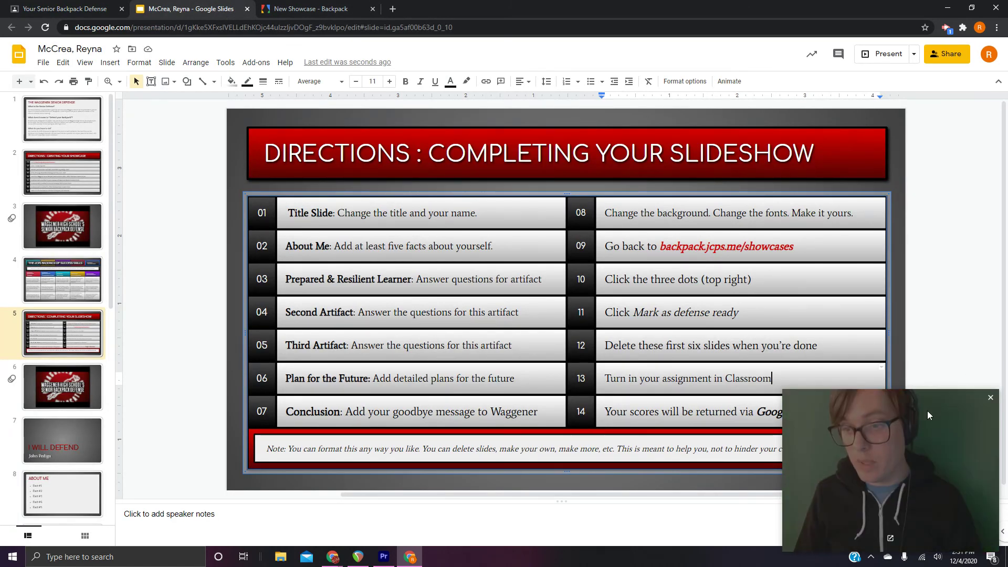
left_click_drag(913, 437, 897, 292)
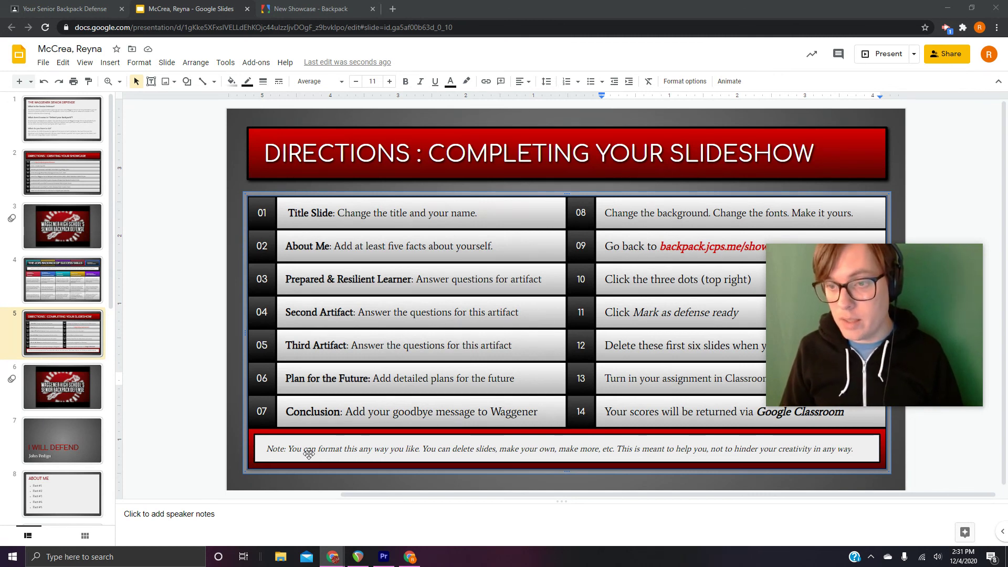
mouse_move(887, 308)
left_click_drag(900, 304, 903, 440)
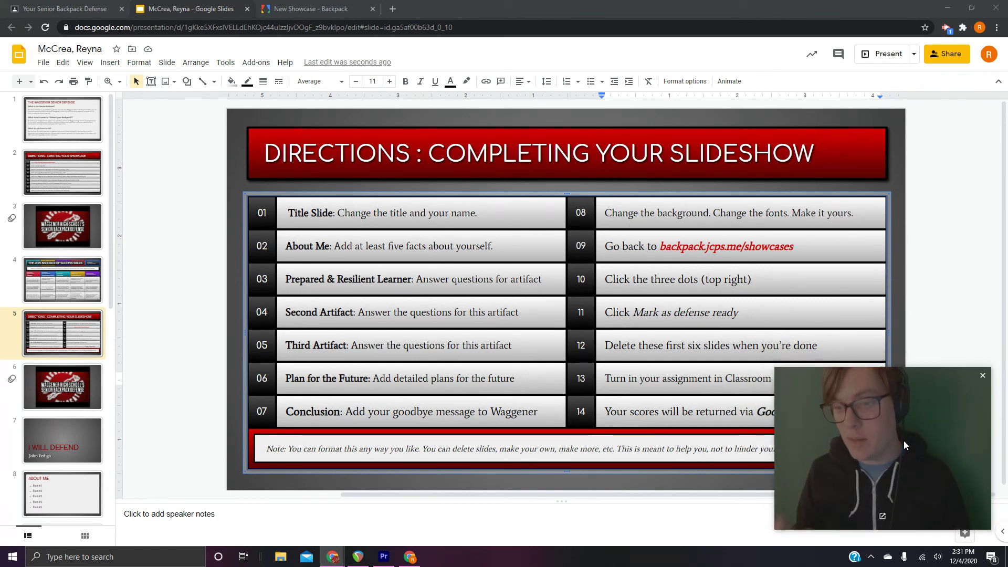
left_click(953, 220)
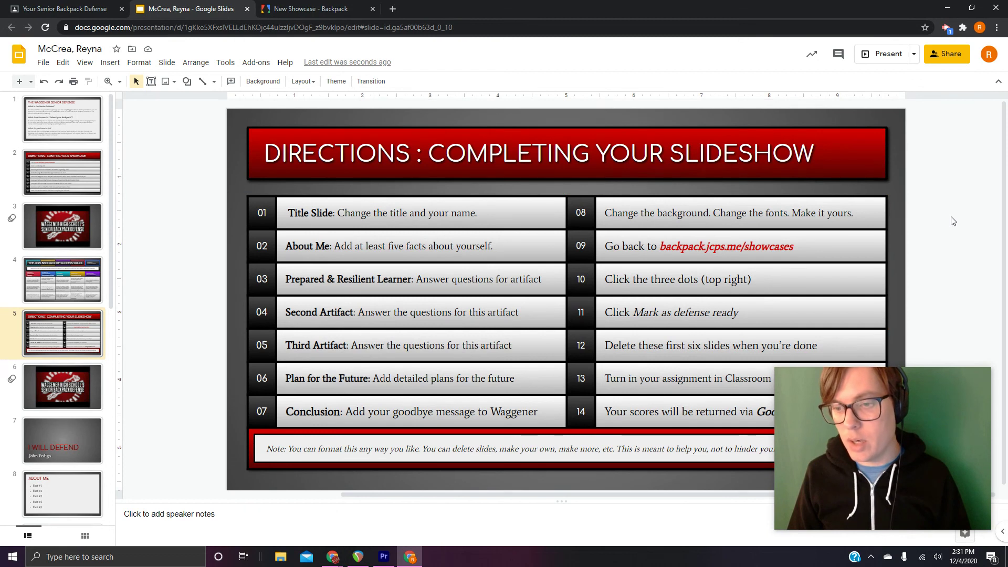